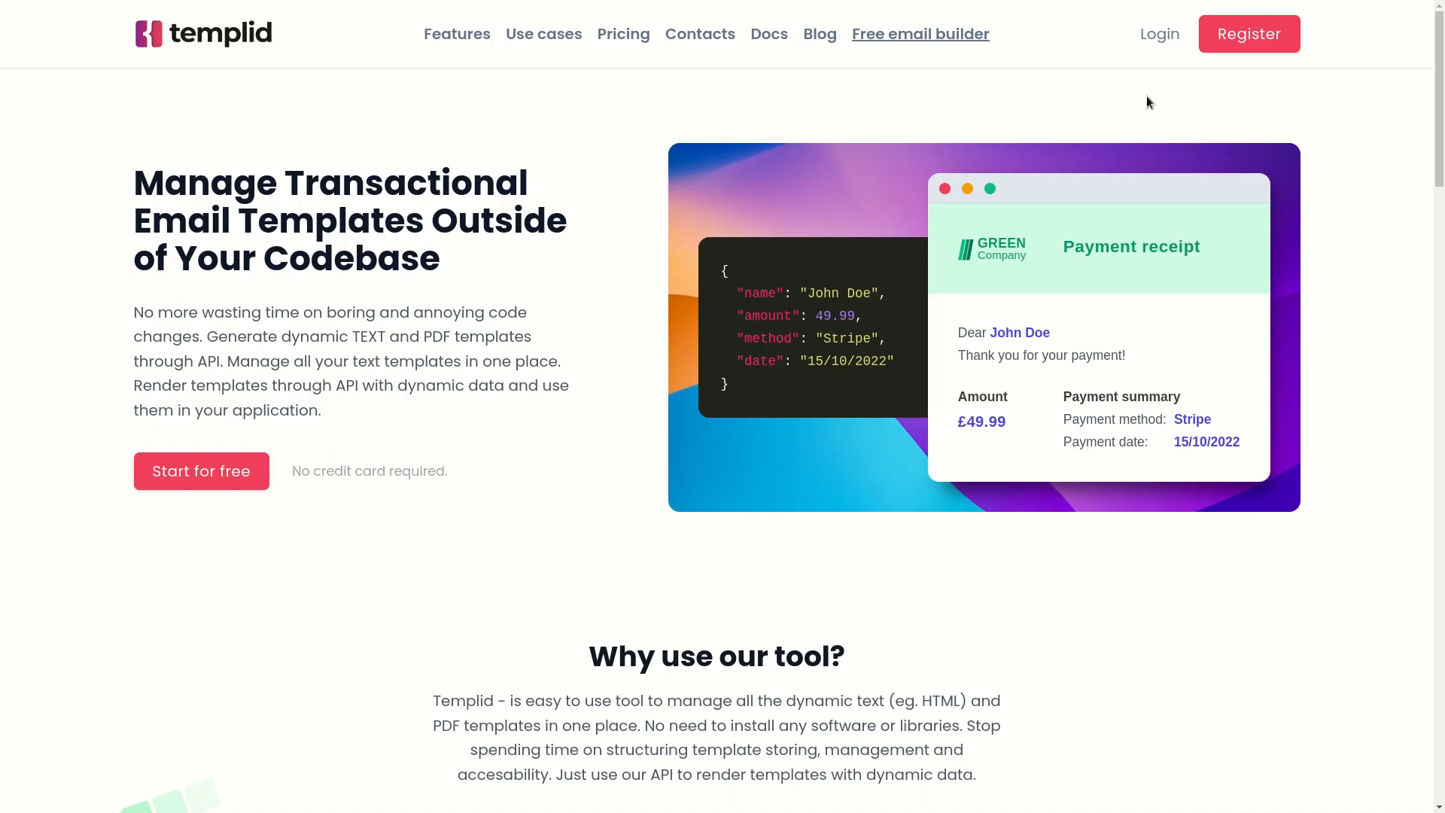
# Log in and start a new email template that uses the pre-built components editor.
pyautogui.click(1150, 43)
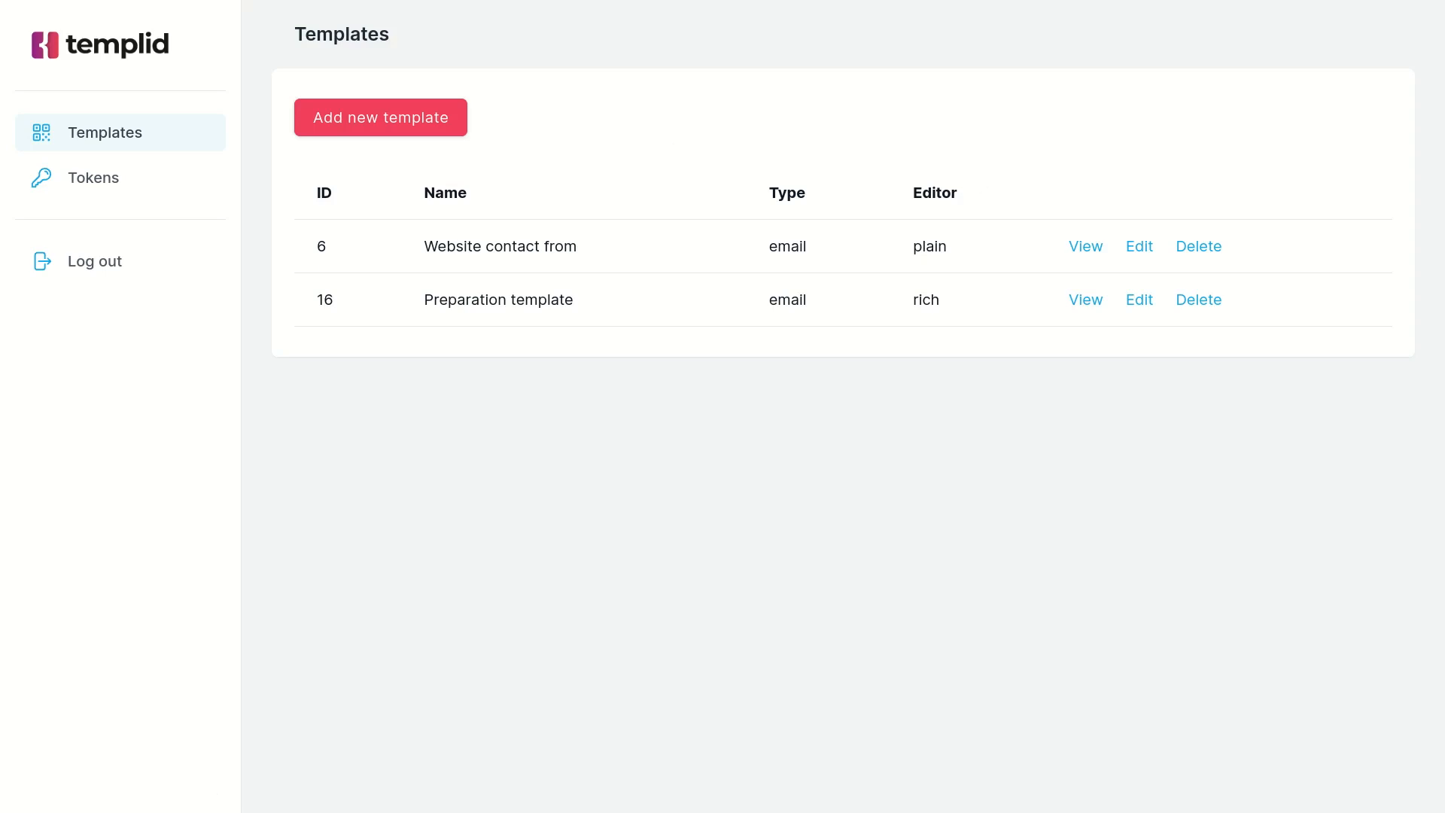
pyautogui.click(371, 130)
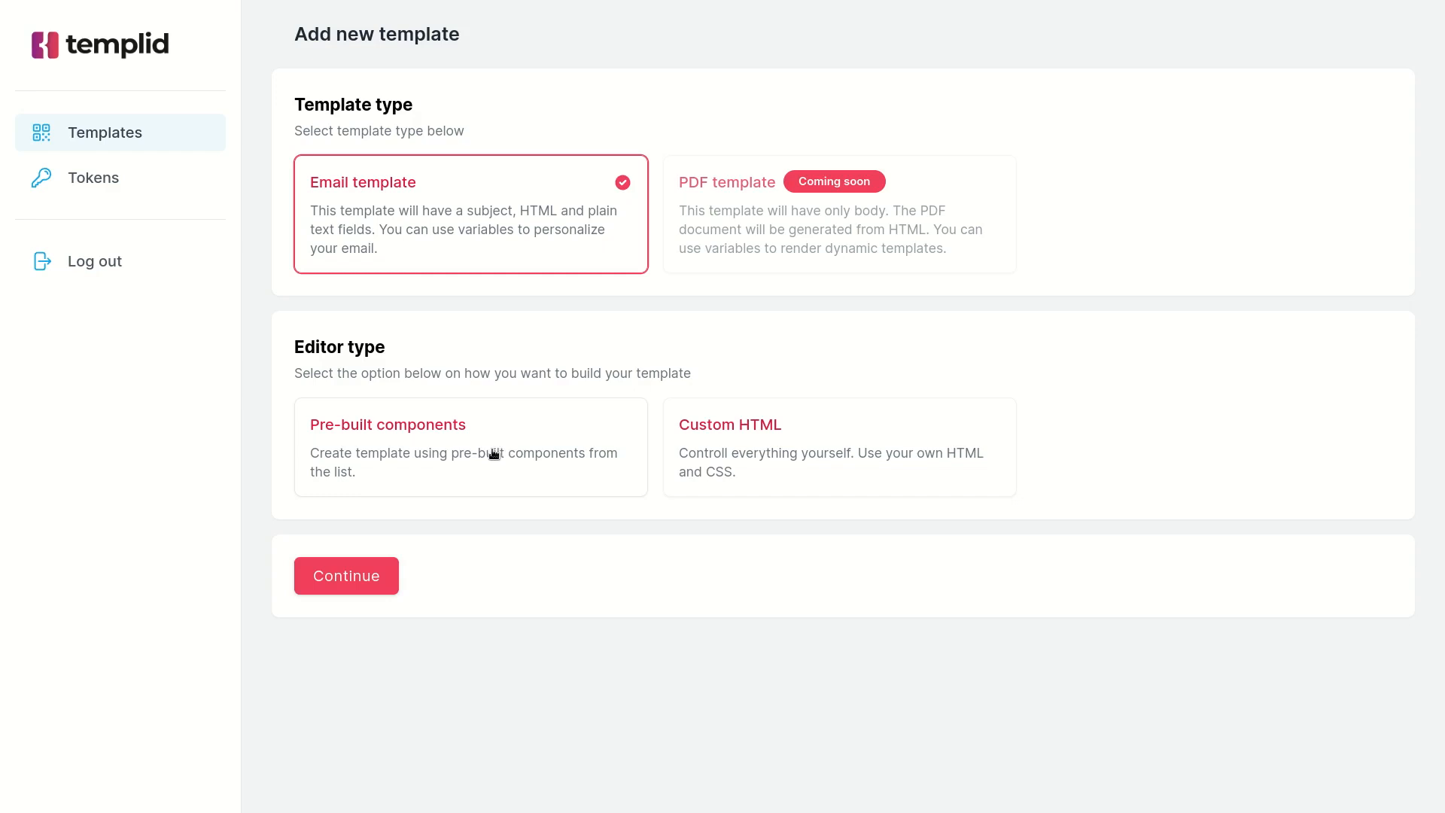
pyautogui.click(450, 457)
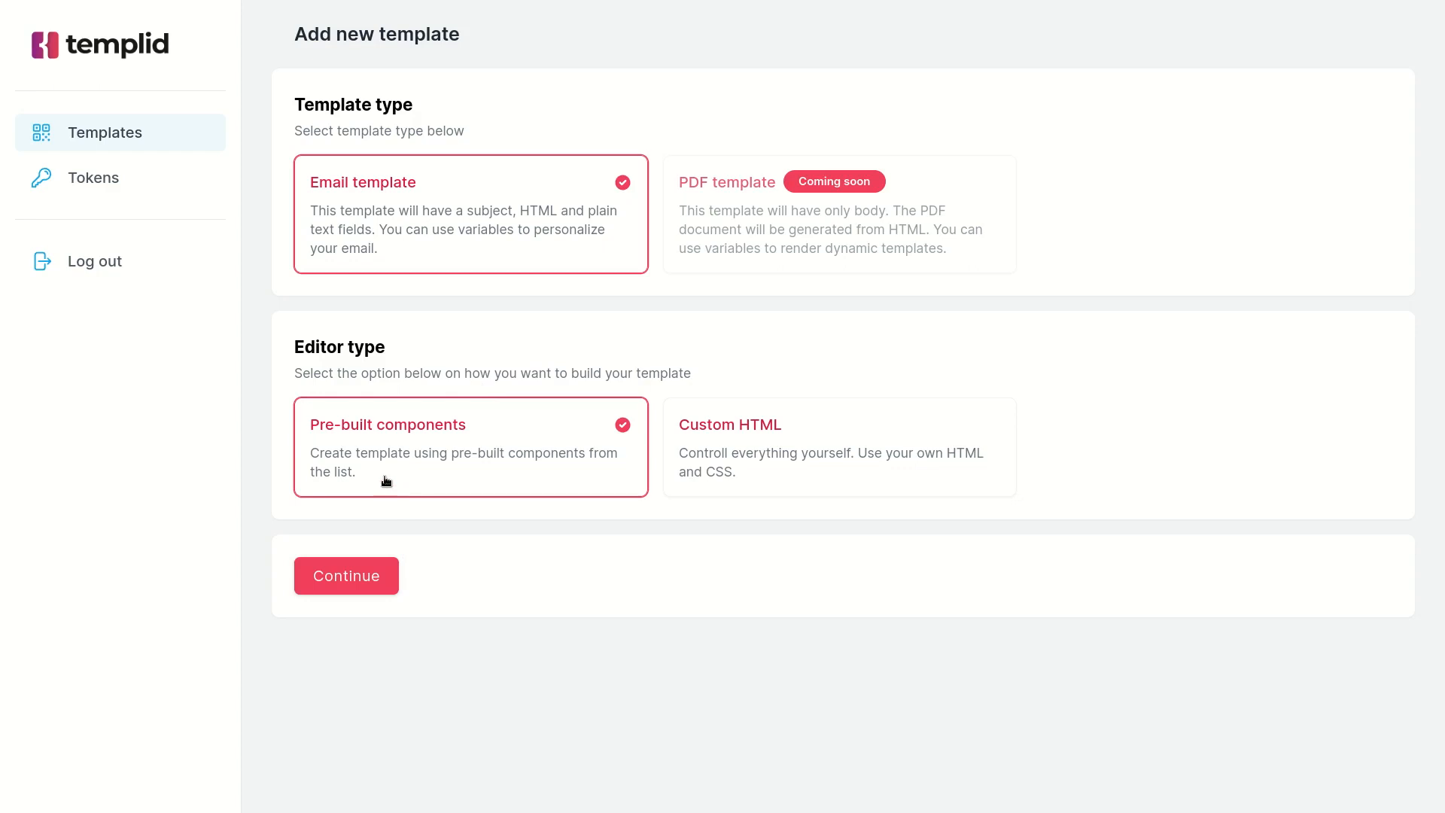
pyautogui.click(359, 587)
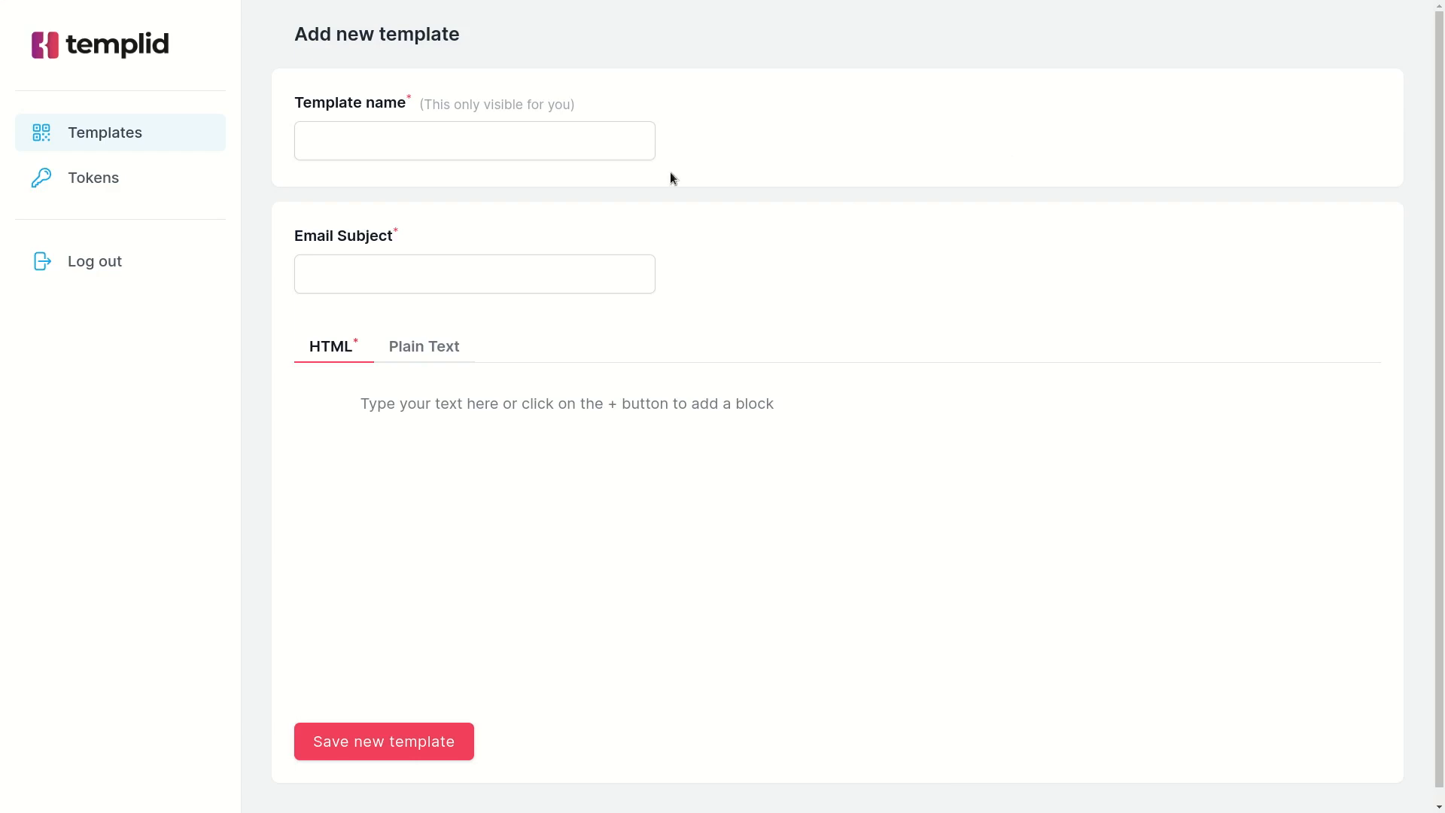
# Name the template "Tutorial - Surfing company receipt" and set the email subject to "You receipt #{{ number }}".
pyautogui.click(530, 155)
pyautogui.write('Tutorial - Surfing company receipt')
pyautogui.click(319, 238)
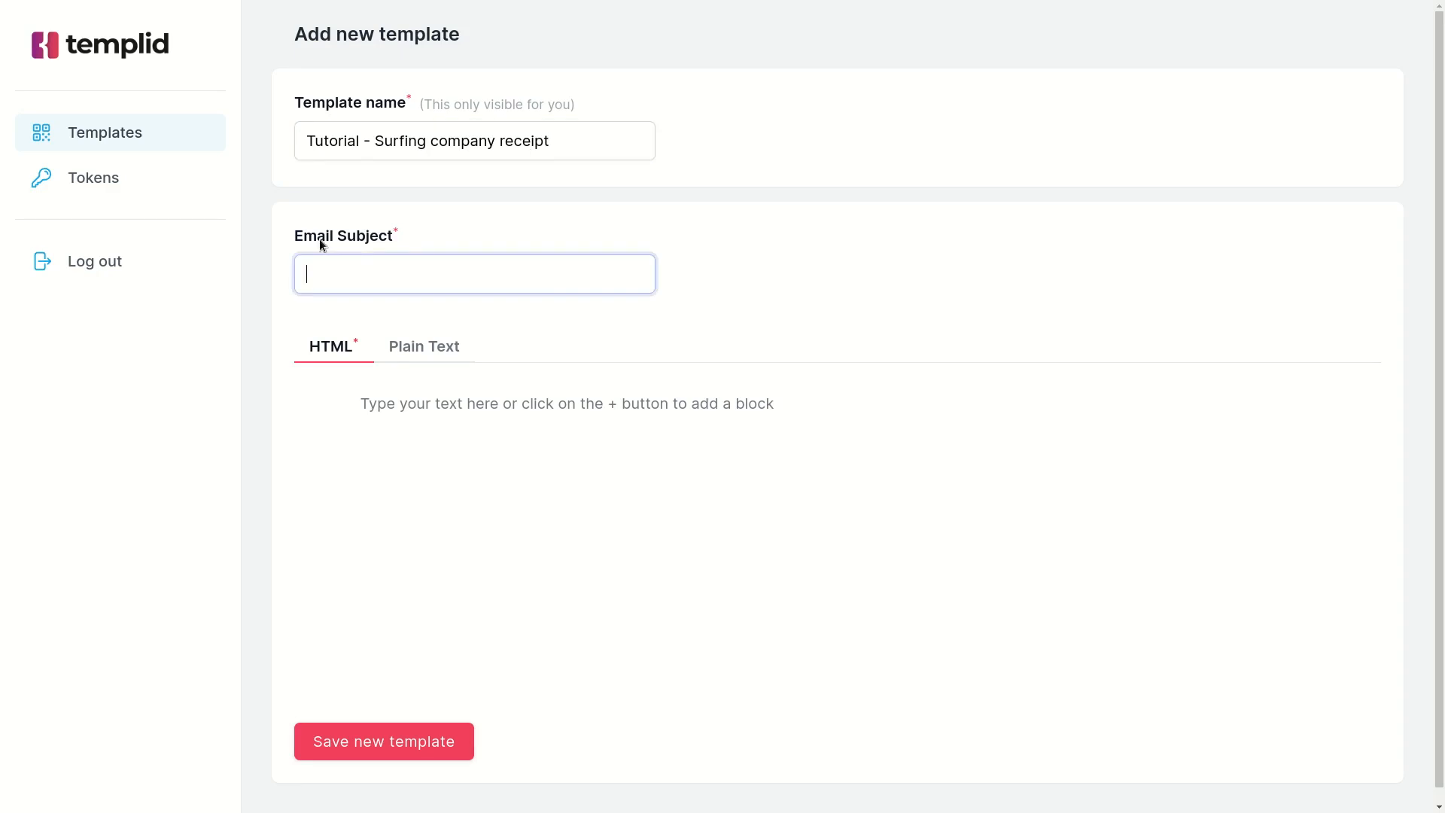
pyautogui.hotkey('alt', 'Tab')
pyautogui.click(490, 287)
pyautogui.write('You receipt #{{ number }}')
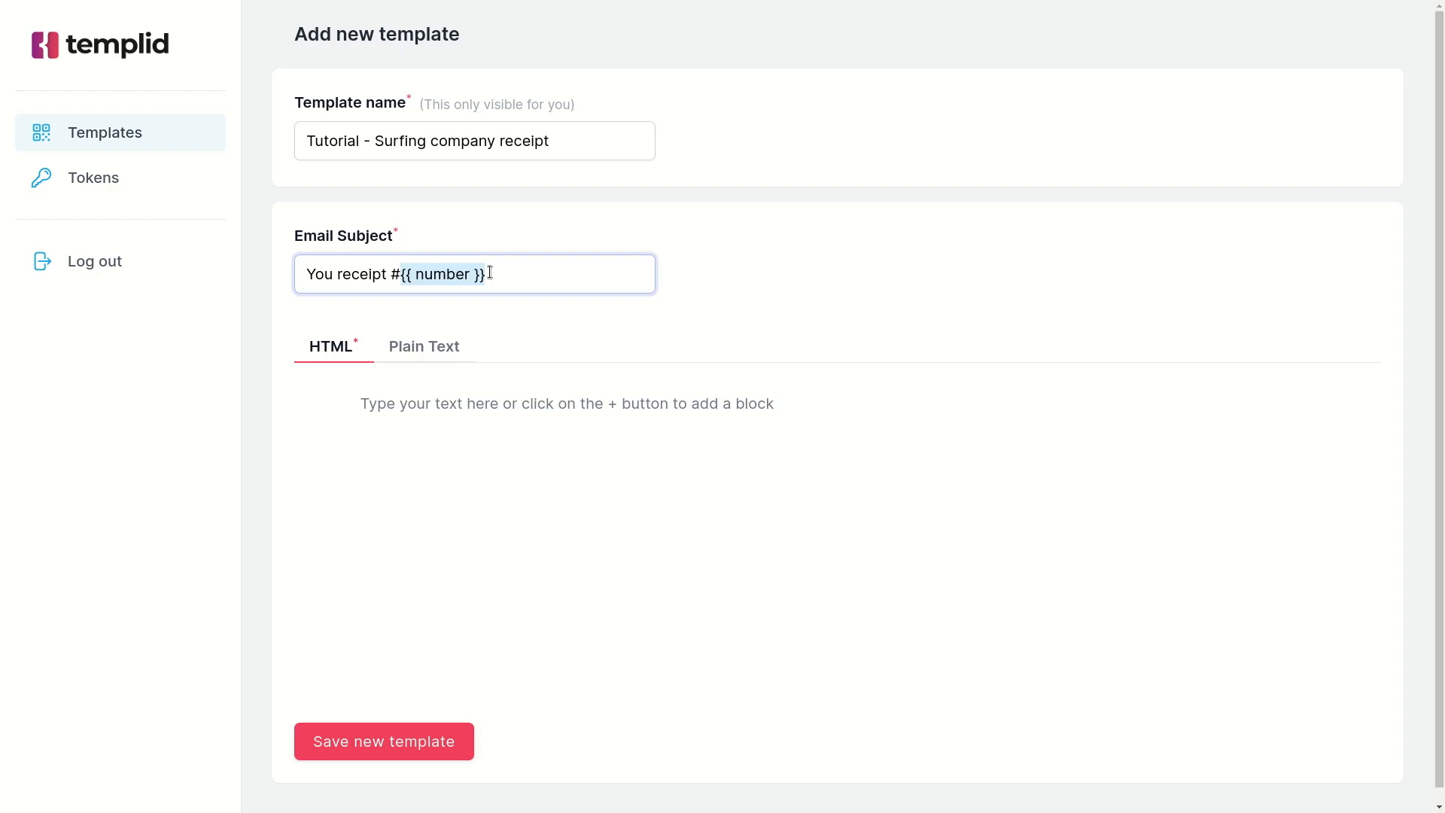
pyautogui.click(403, 274)
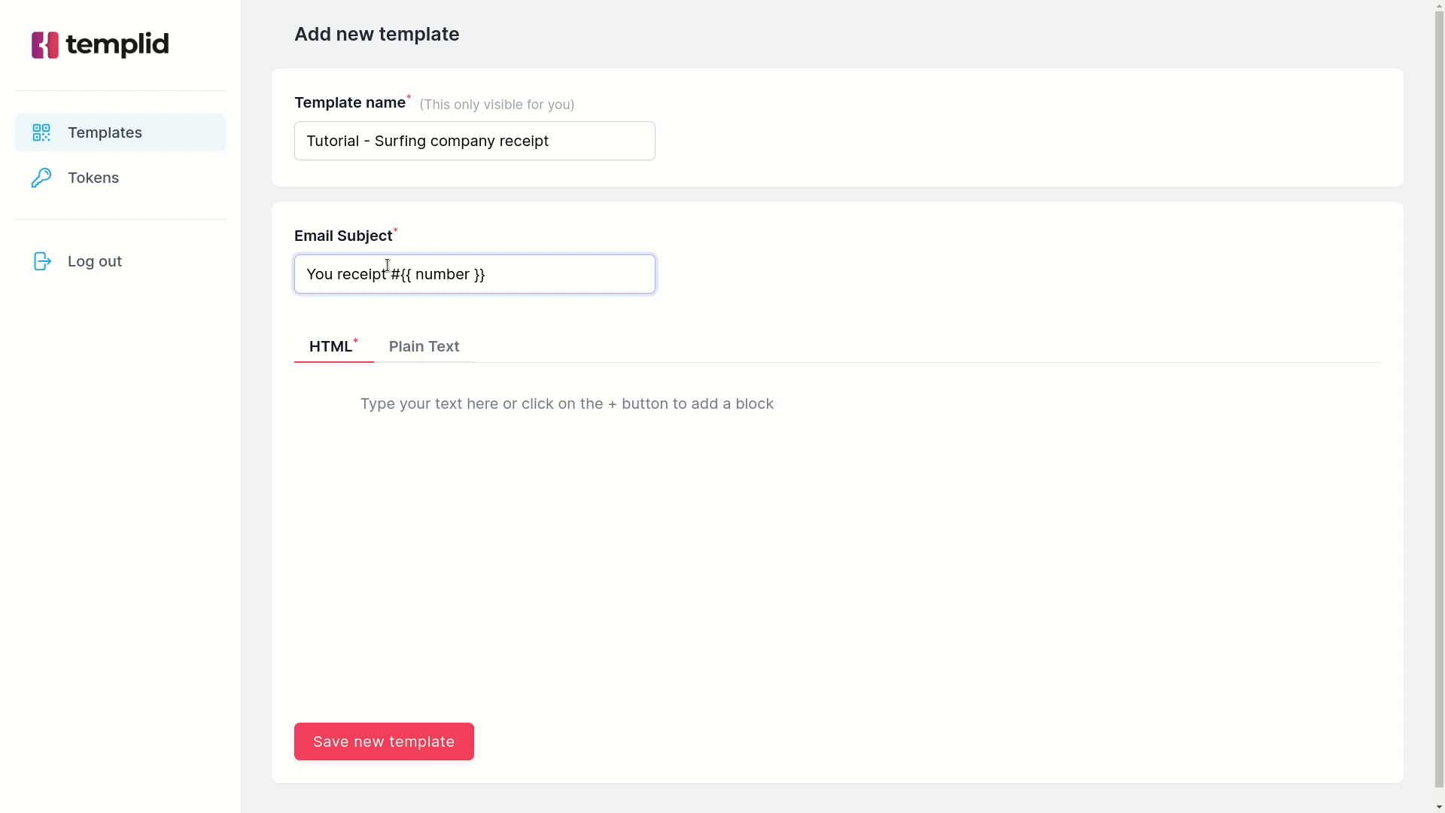
pyautogui.moveTo(400, 274); pyautogui.dragTo(486, 274)
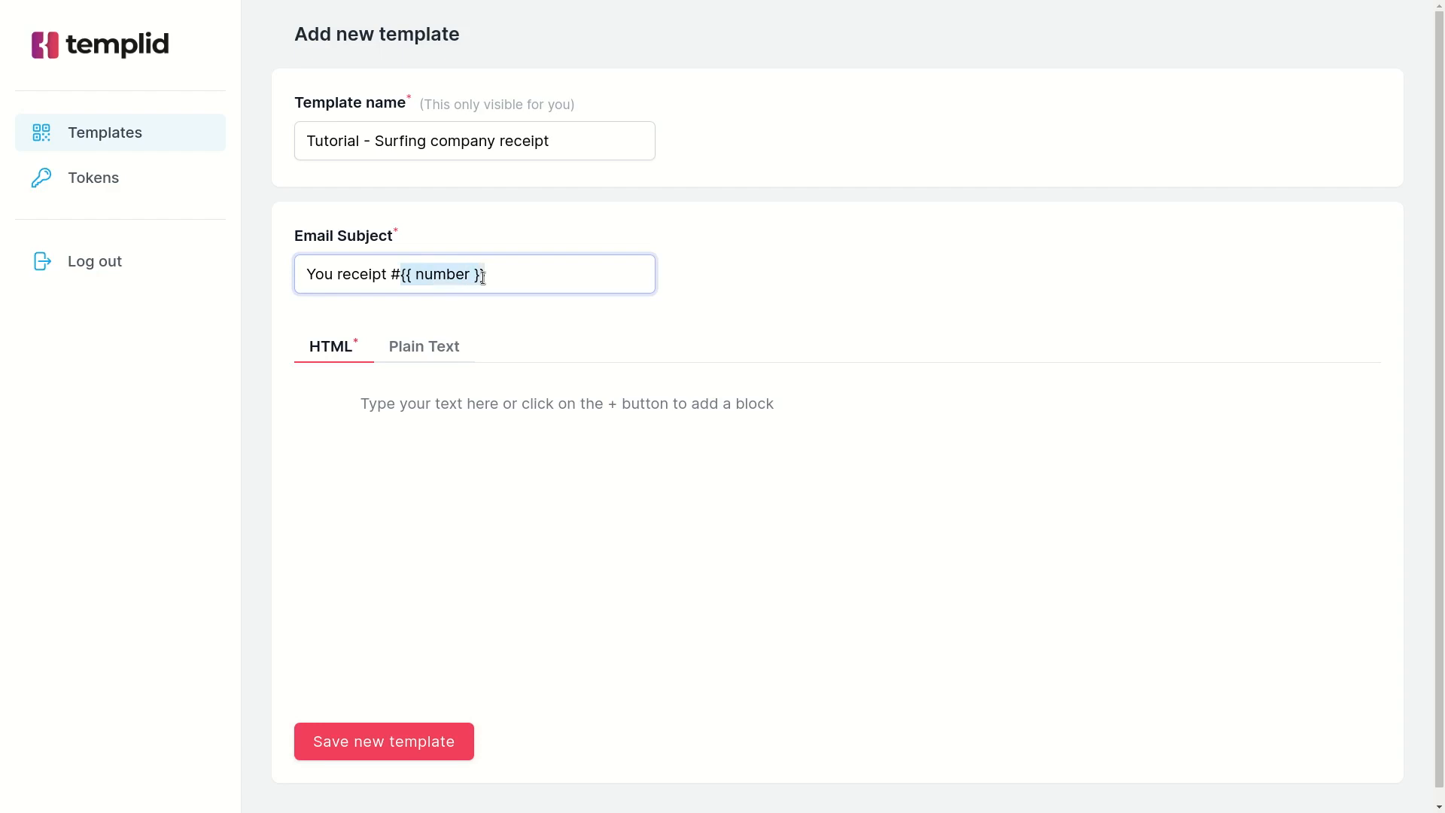
pyautogui.click(409, 275)
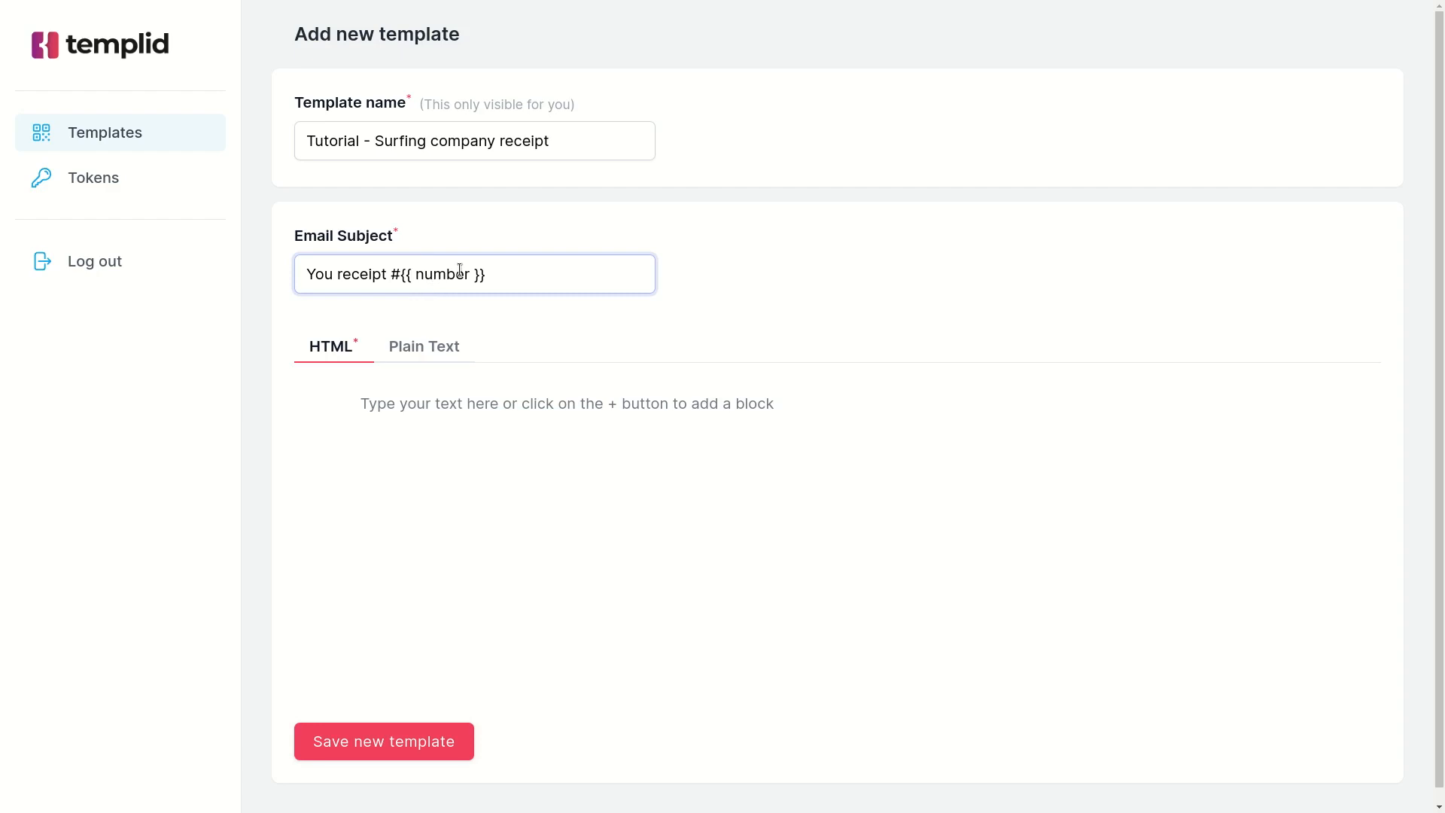
# Insert an image block at the start of the HTML body using the Surfing company banner's URL.
pyautogui.click(408, 401)
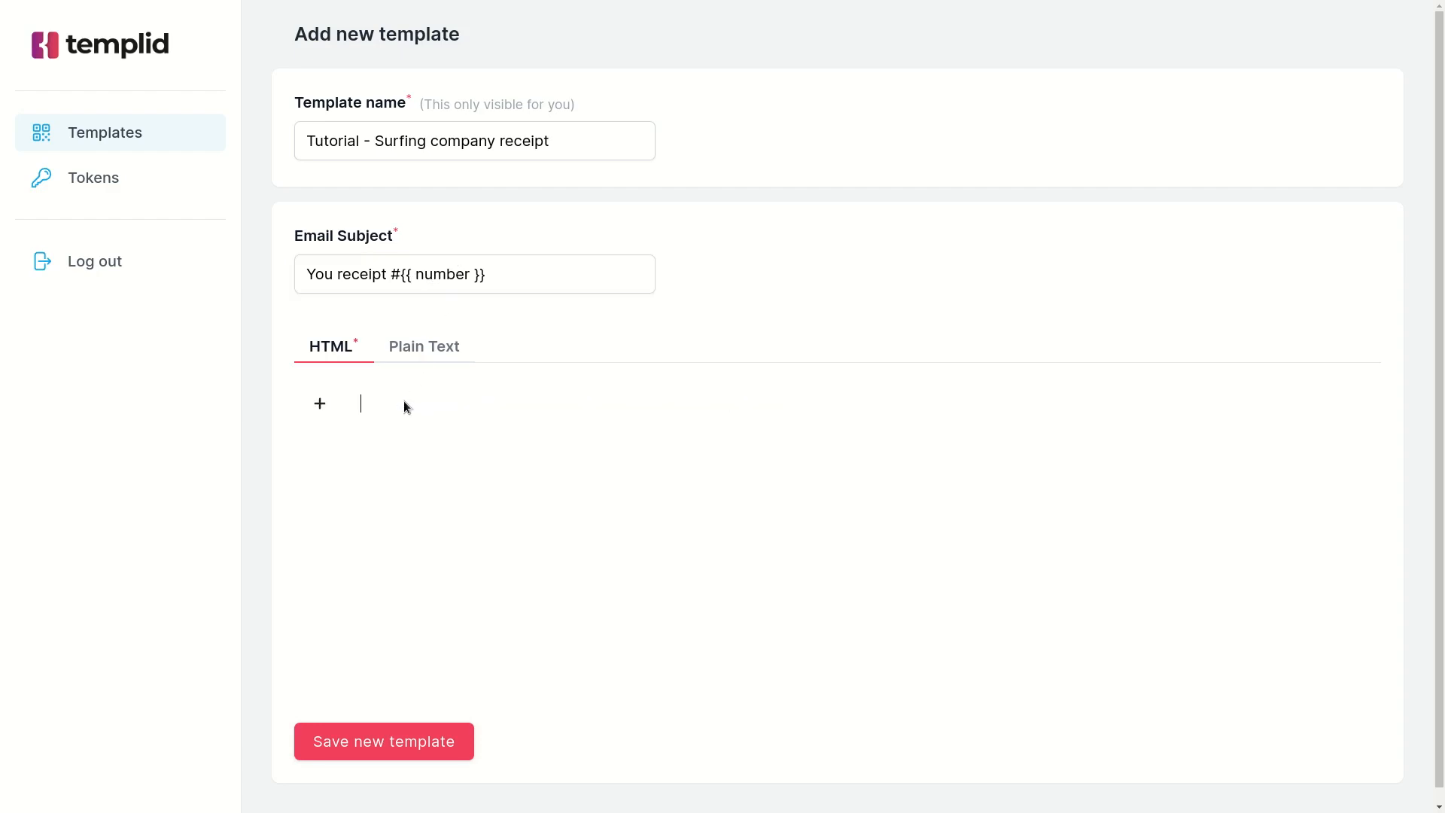
pyautogui.click(322, 404)
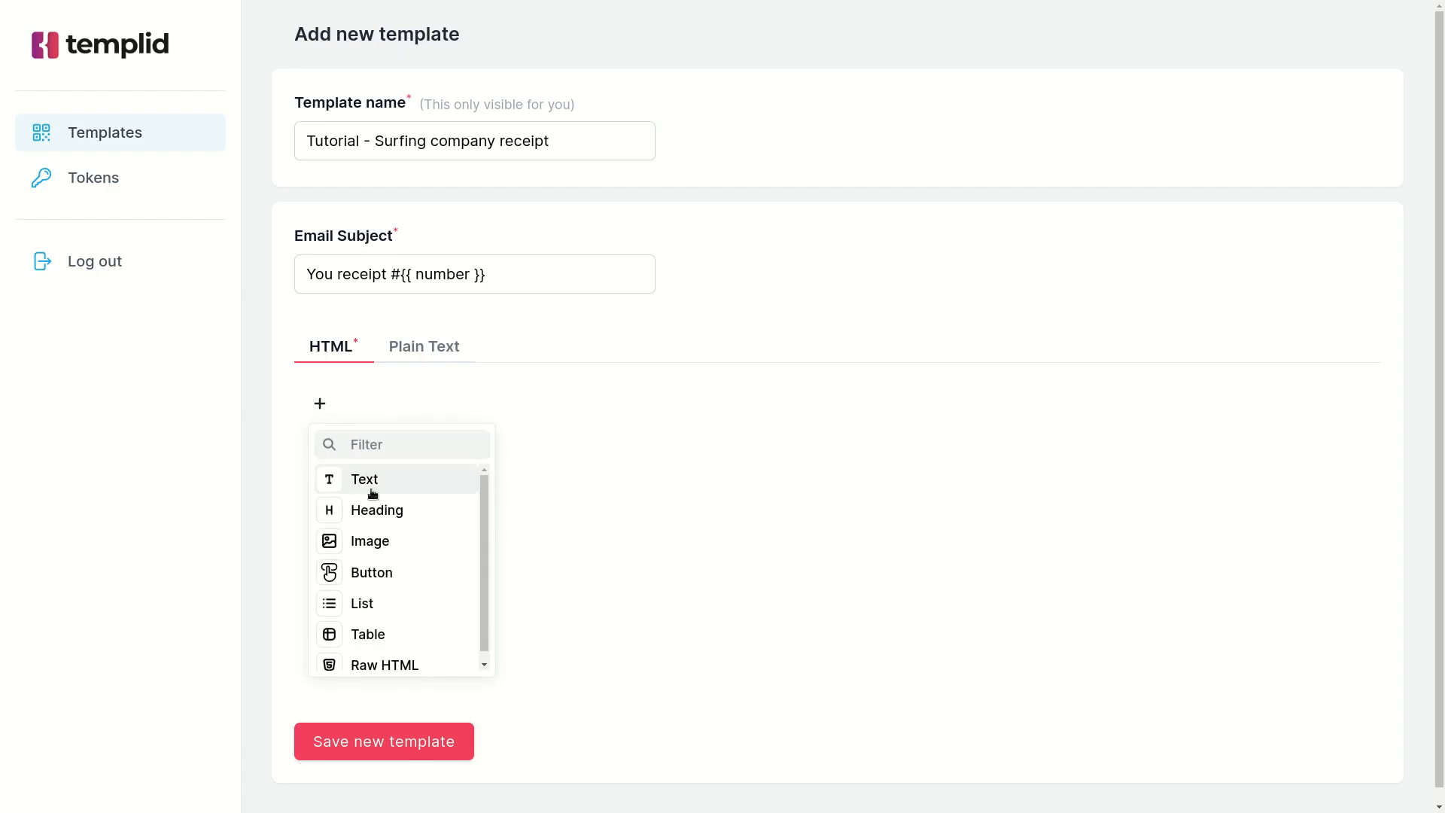
pyautogui.click(369, 542)
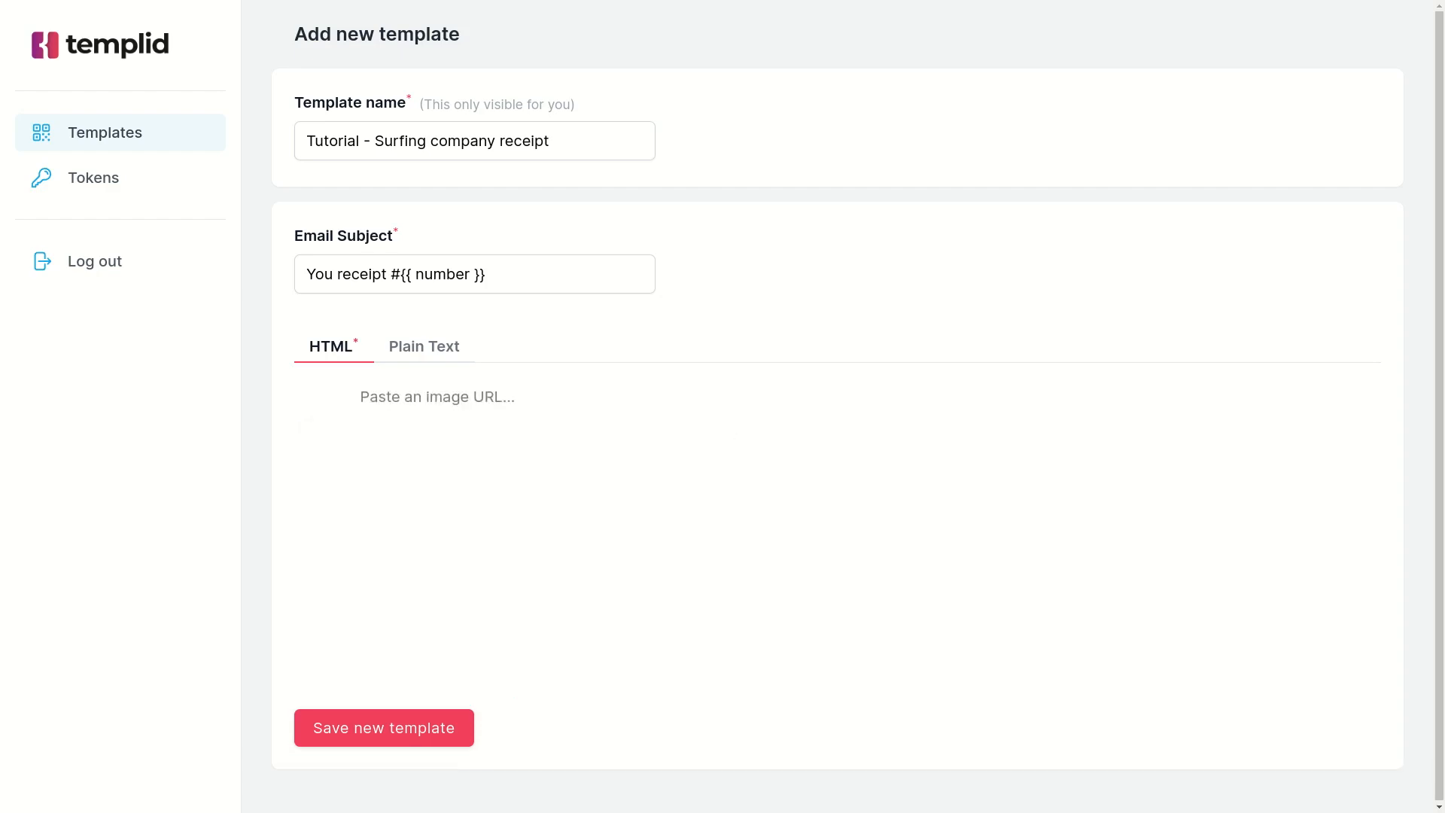
pyautogui.click(436, 398)
pyautogui.hotkey('ctrl', 'v')
pyautogui.click(530, 564)
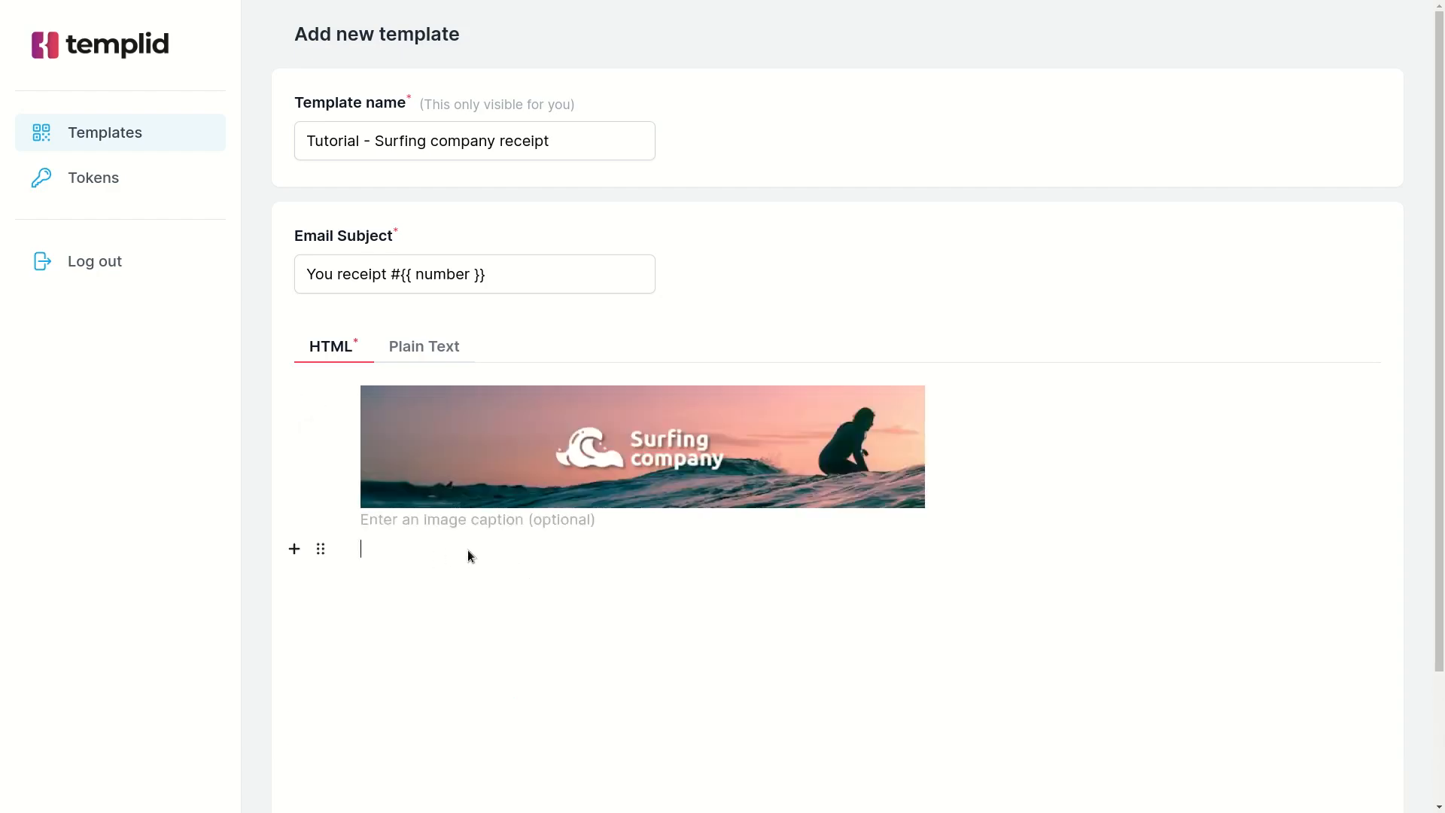
# Below the banner, add the paragraphs "Dear {{ name }}," and "We received your payment. Below you can find payment receipt details.".
pyautogui.press('BackSpace')
pyautogui.click(453, 554)
pyautogui.write('Dear {{ name }},')
pyautogui.press('Return')
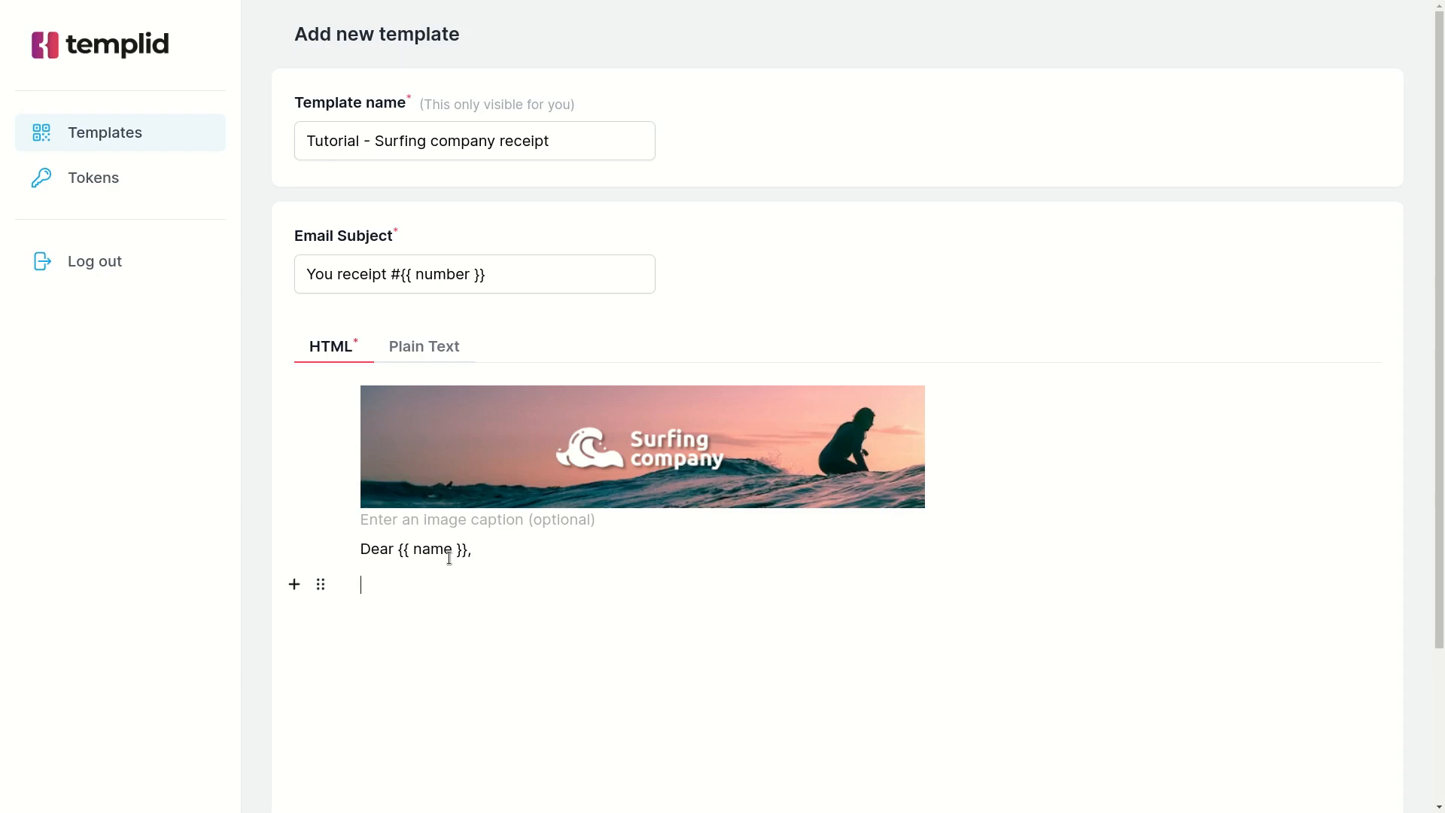
pyautogui.write('We received your payment. Below you can find payment receipt details.')
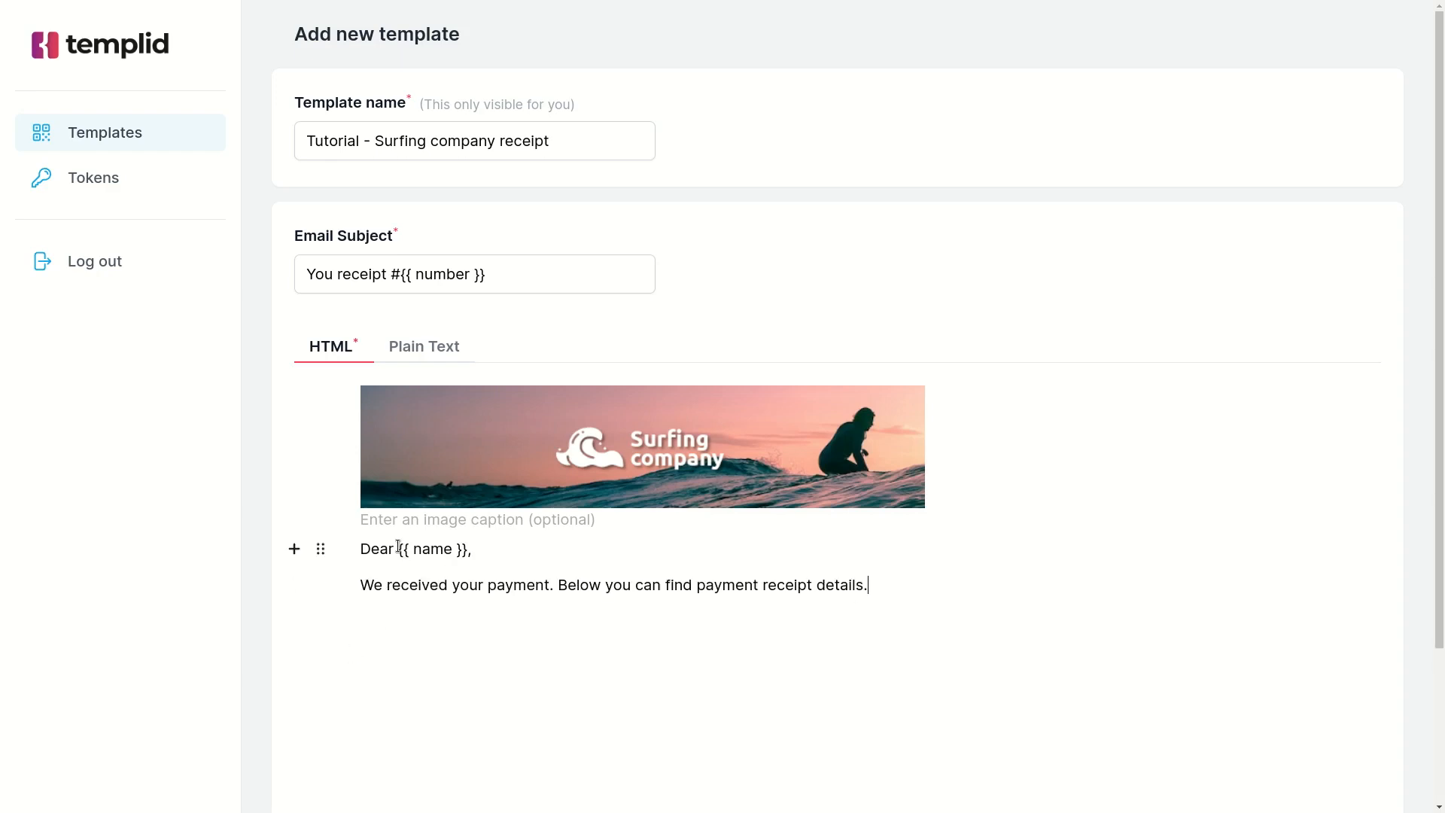
pyautogui.moveTo(399, 548); pyautogui.dragTo(467, 550)
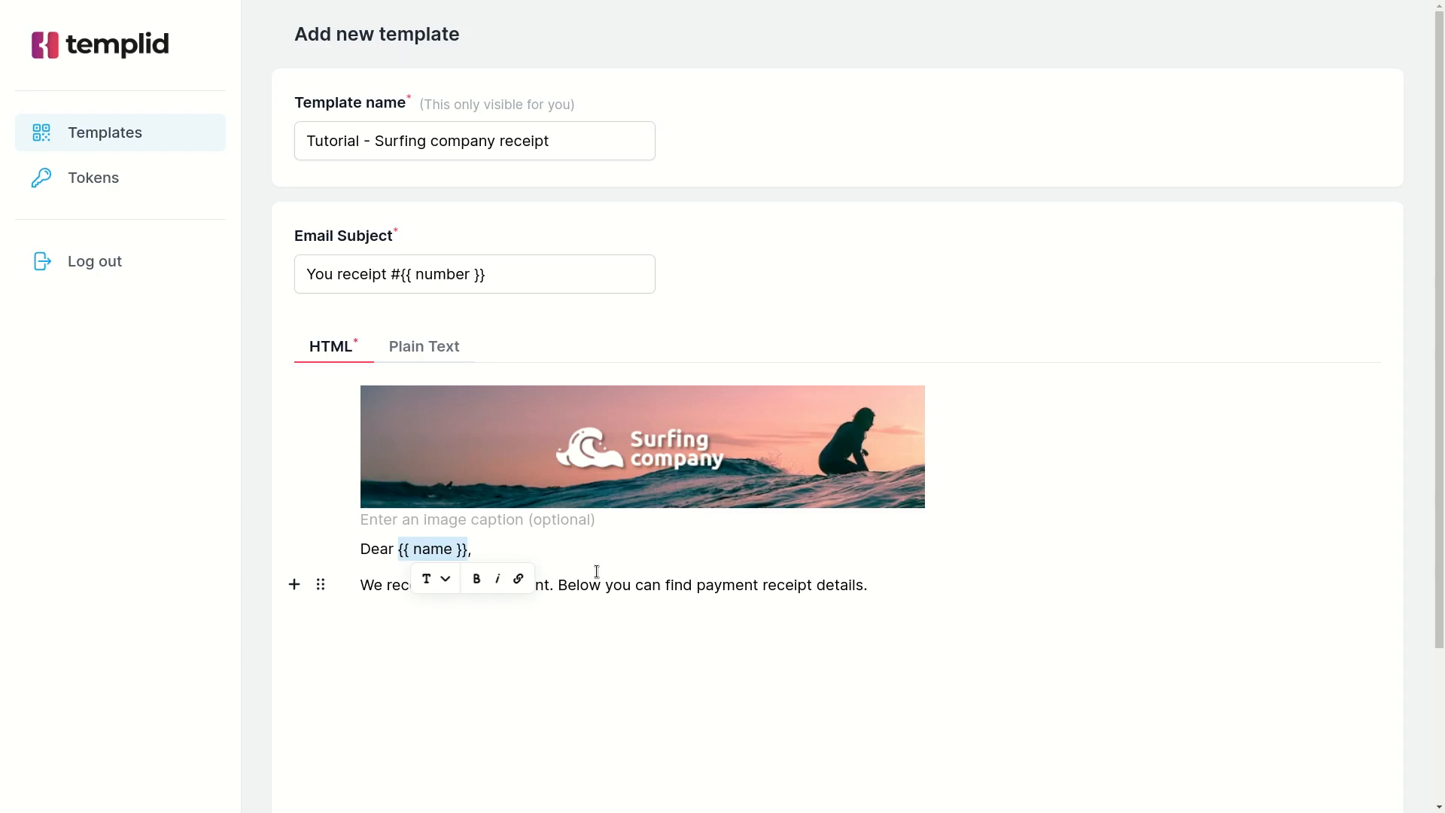
# Add a heading block reading "#{{ number }}" below the payment paragraph.
pyautogui.click(1009, 604)
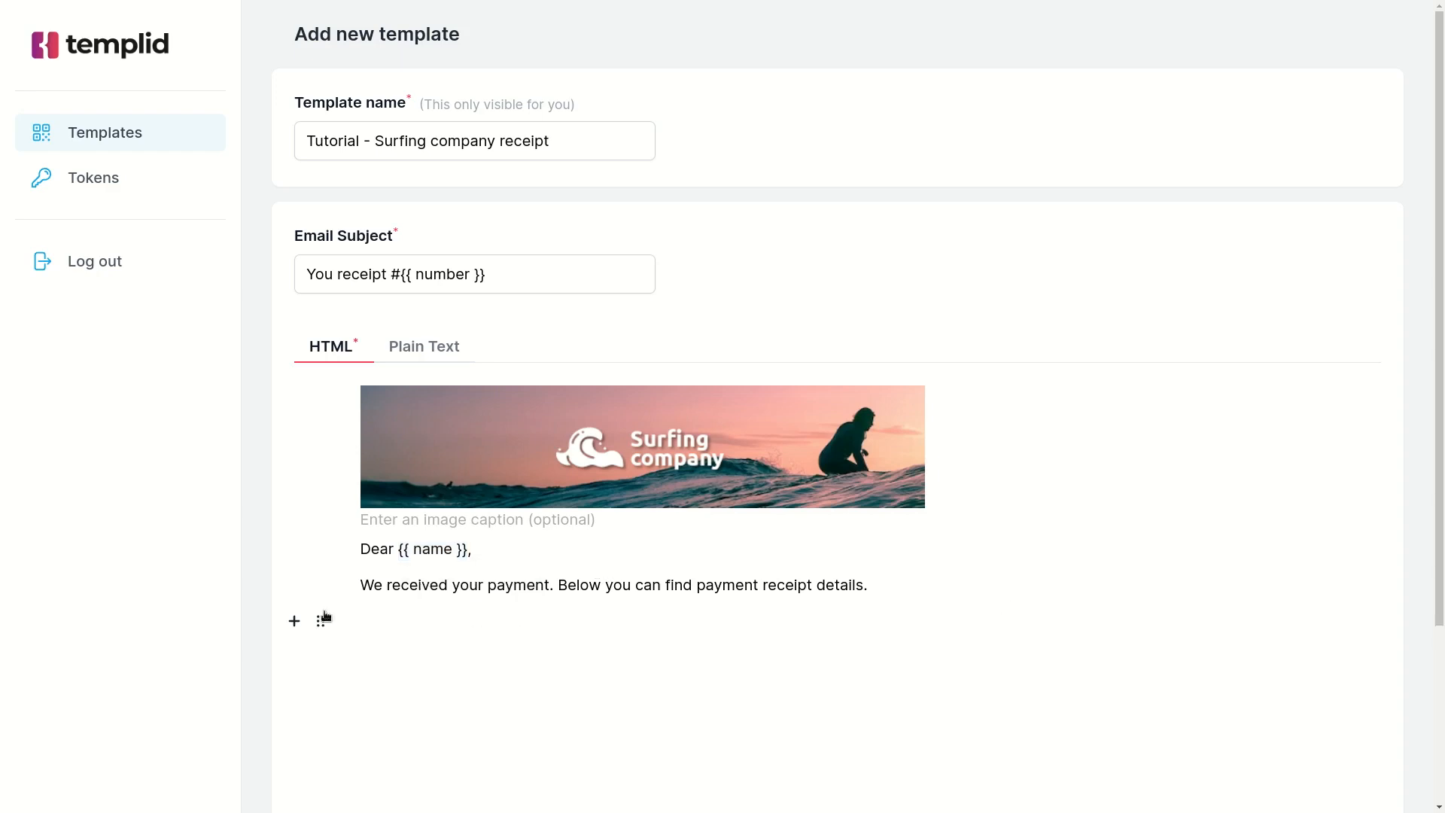
pyautogui.click(294, 621)
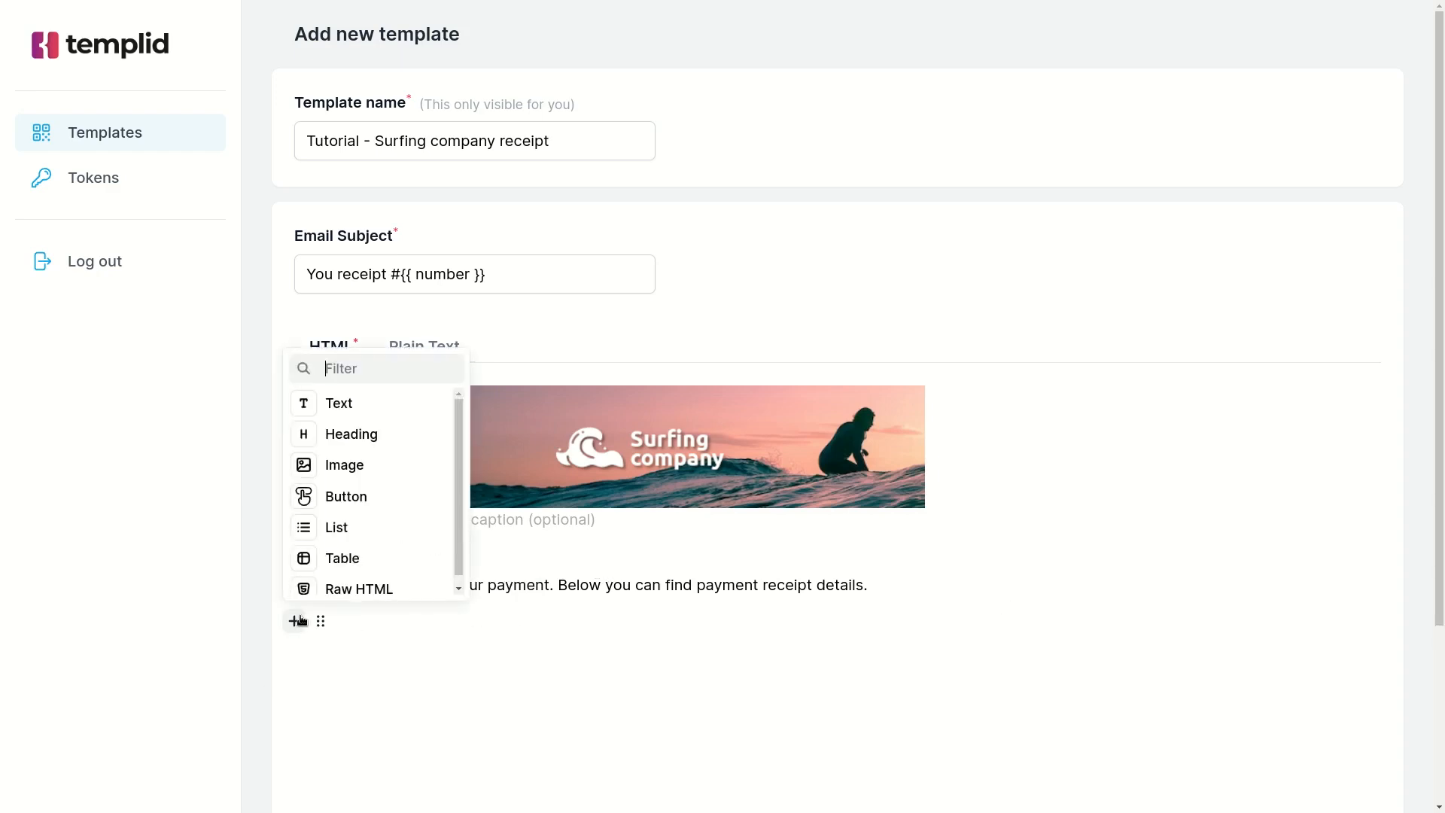
pyautogui.click(378, 434)
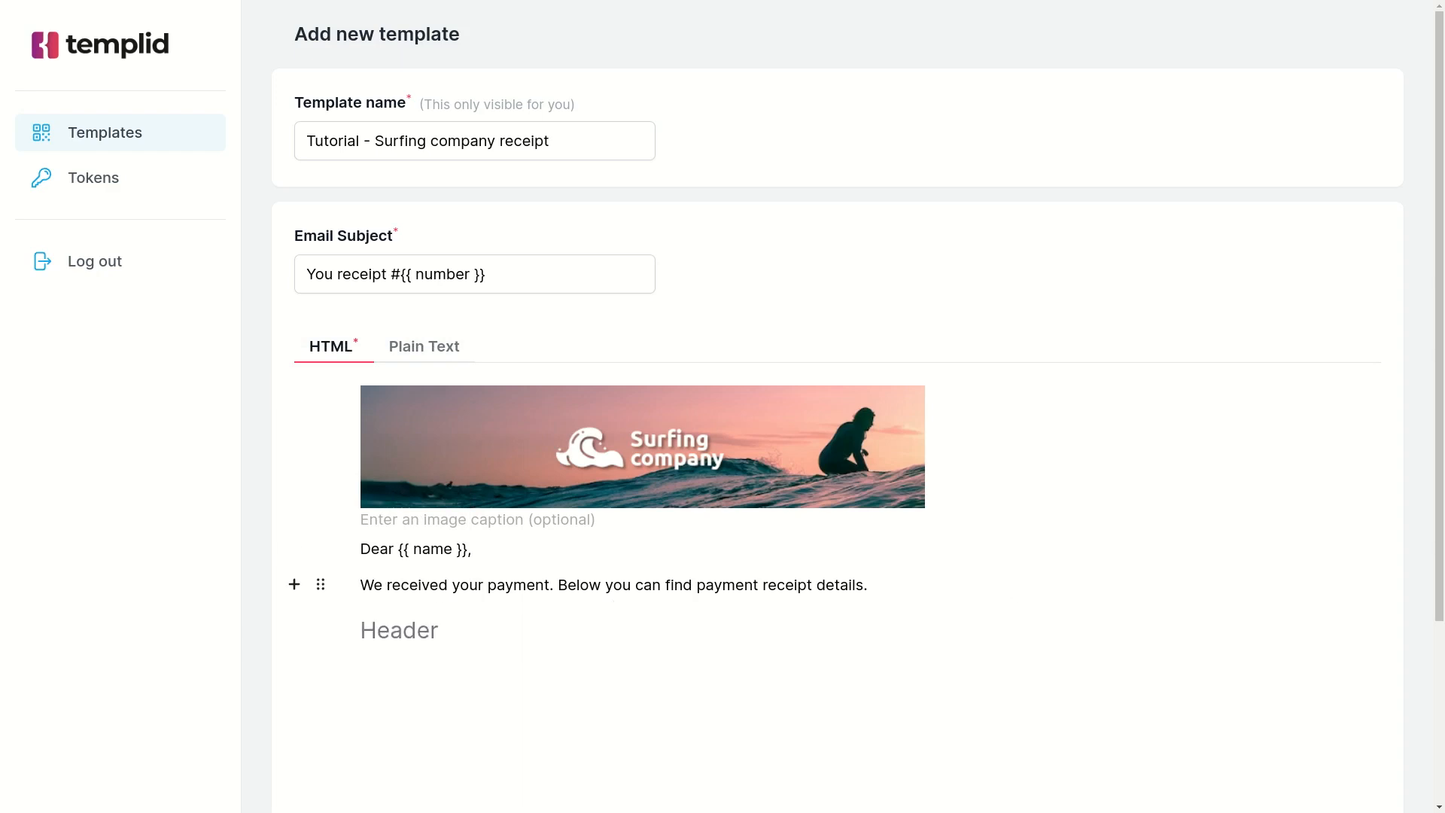
pyautogui.write('#{{ number }}')
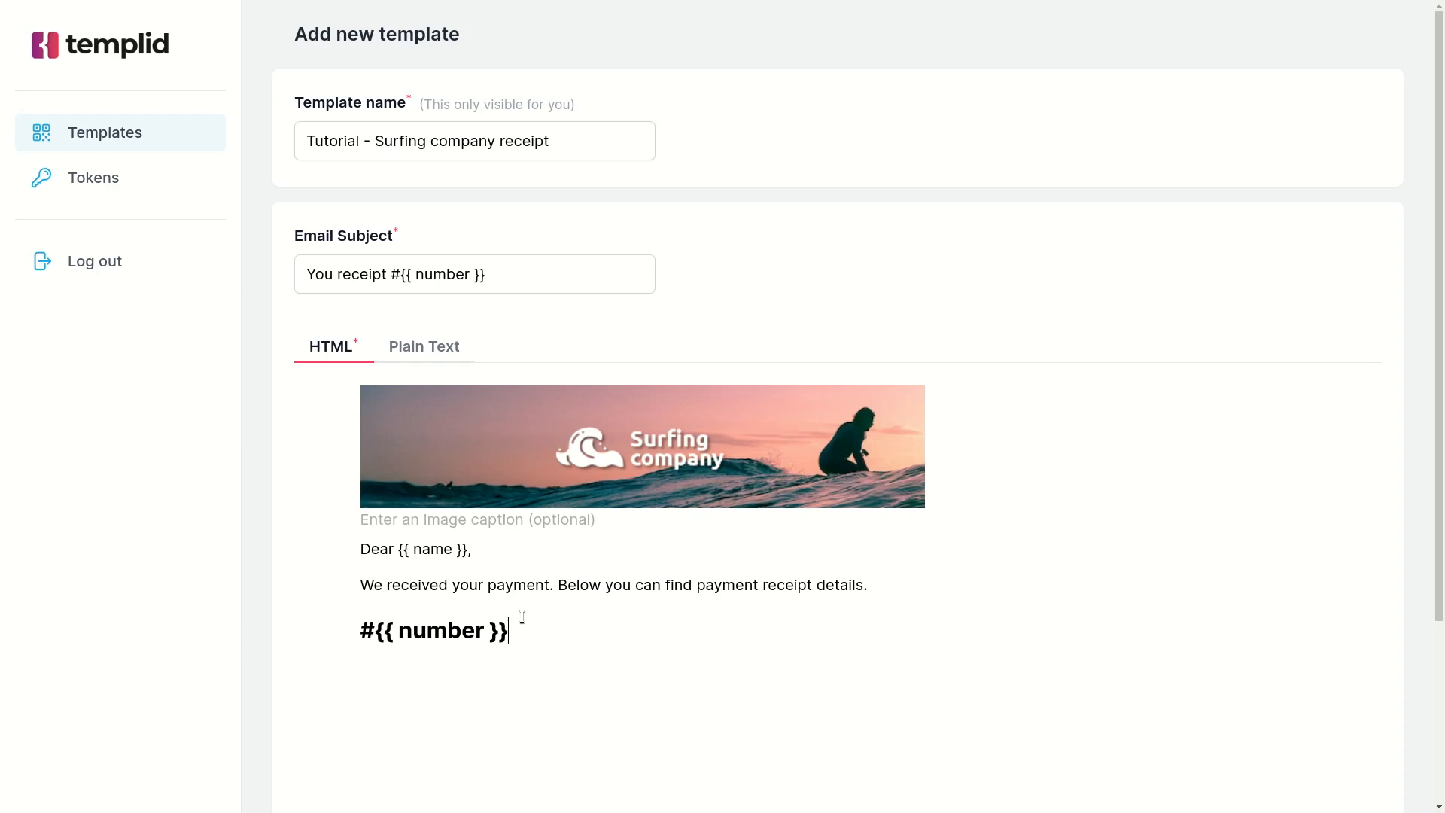
# Insert a two-column table below the heading with the row labels Product, Price, Payment method and Date in its first column.
pyautogui.press('Return')
pyautogui.scroll(-3, 522, 616)
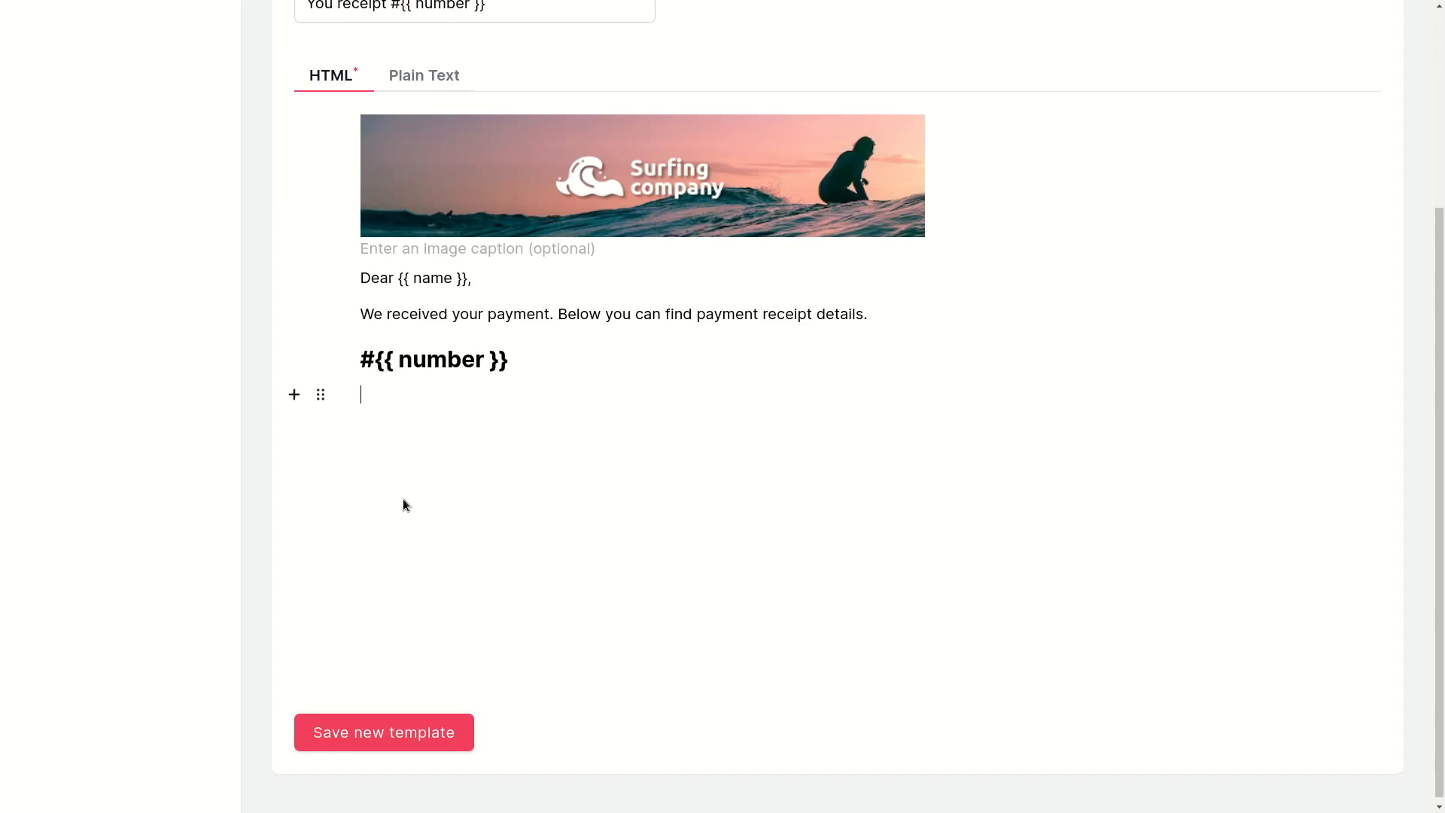
pyautogui.click(294, 394)
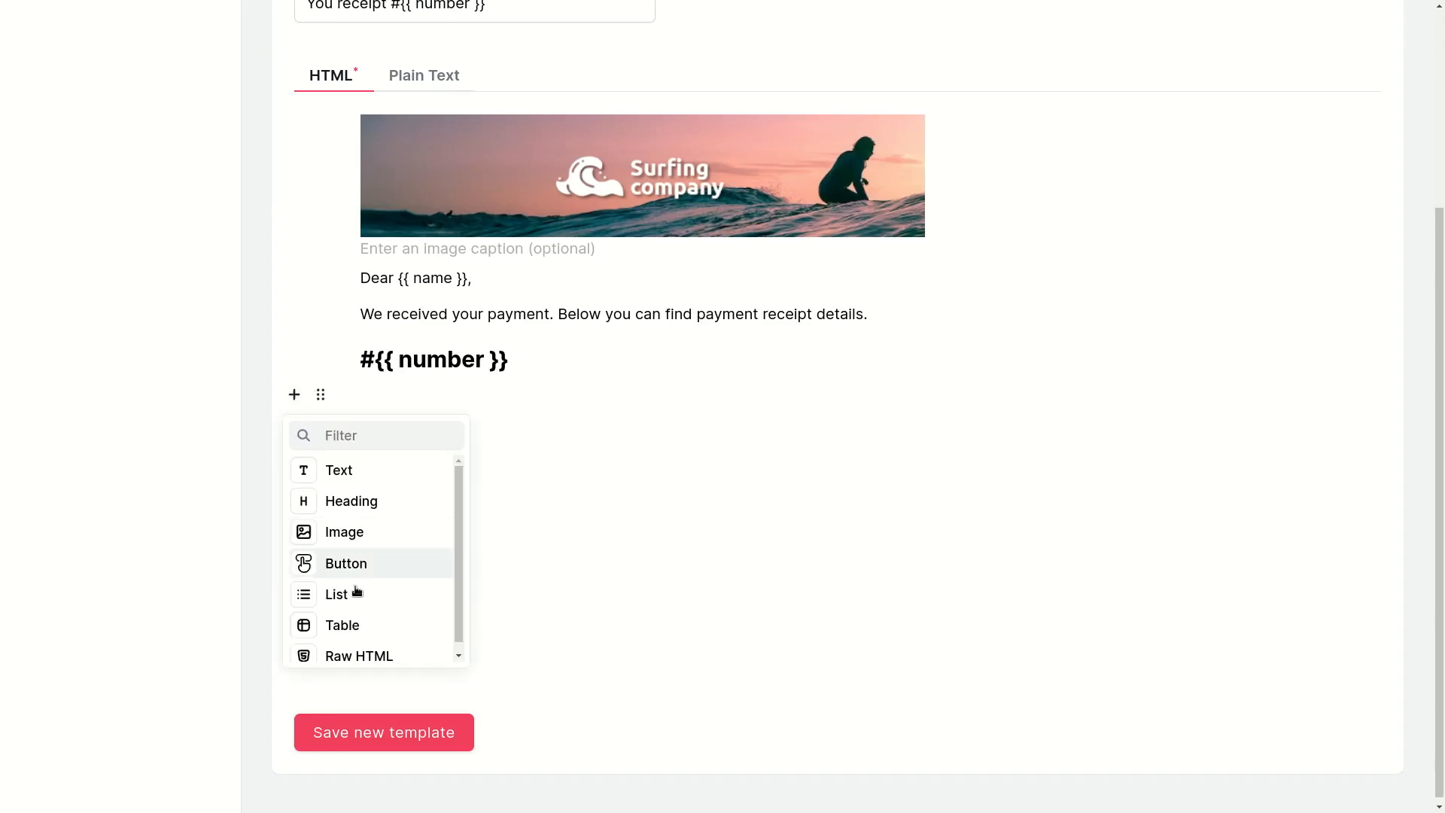
pyautogui.click(354, 625)
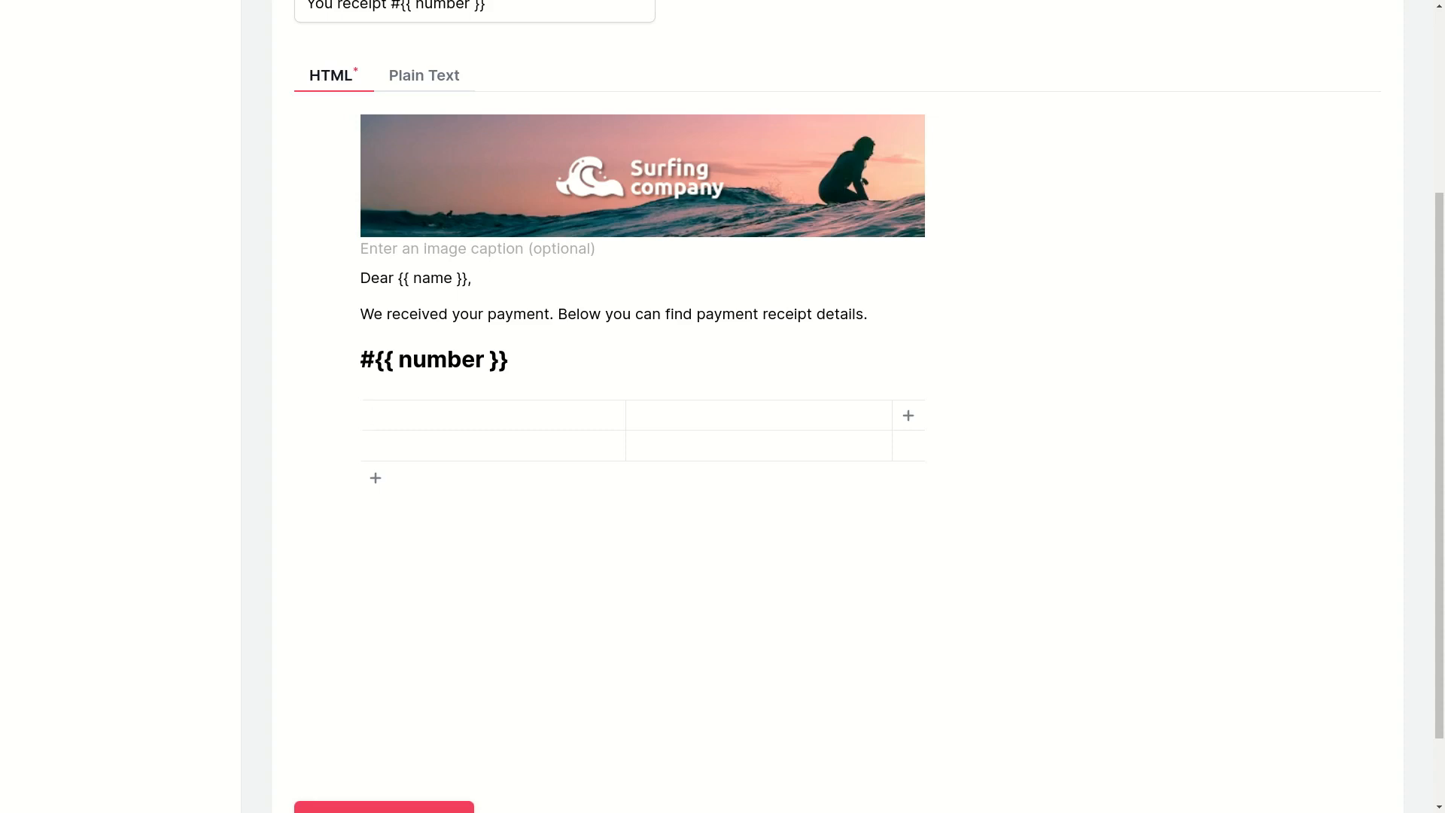
pyautogui.write('Product')
pyautogui.click(512, 451)
pyautogui.write('Price')
pyautogui.press('Return')
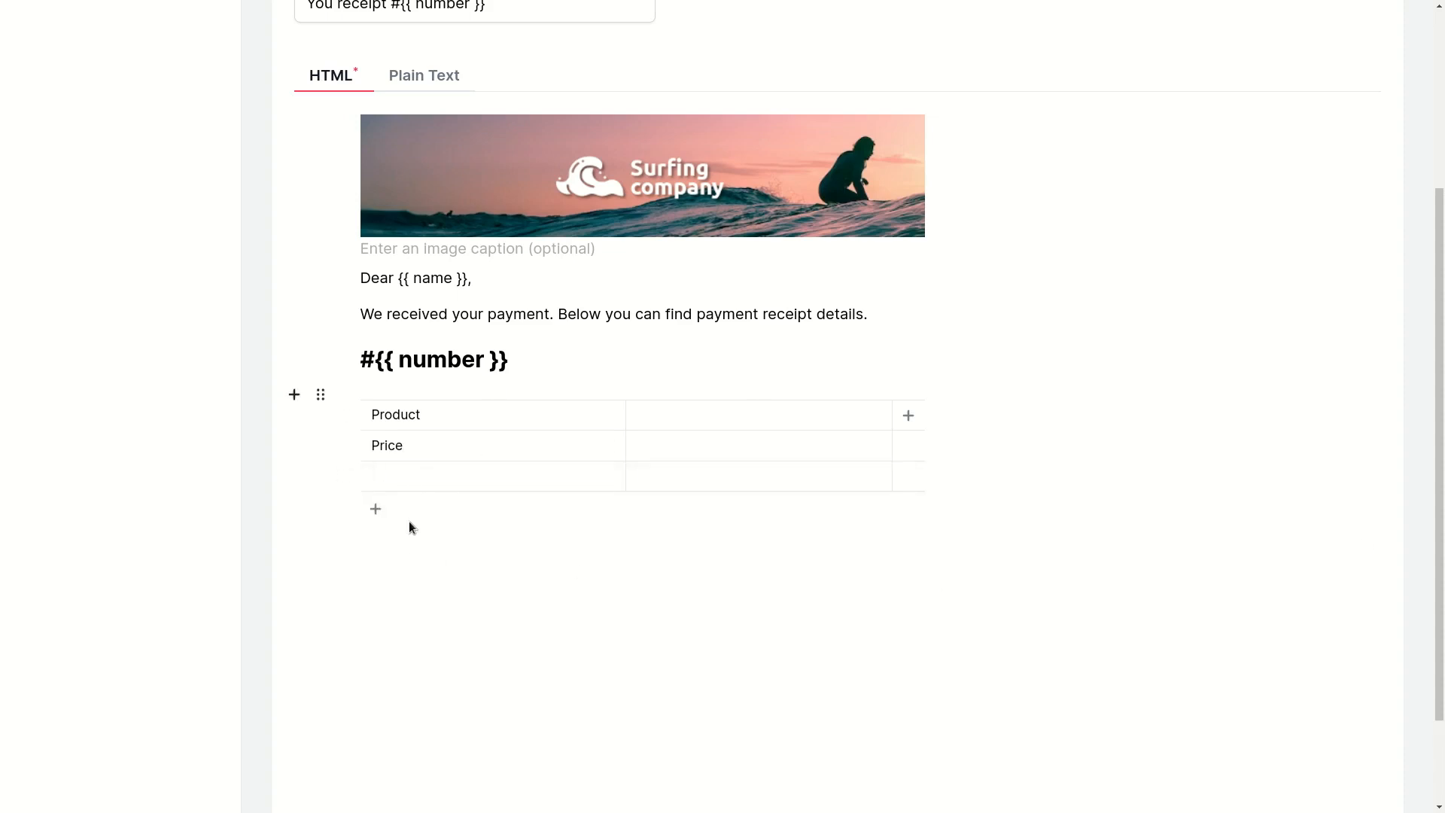
pyautogui.write('Payment method')
pyautogui.click(375, 509)
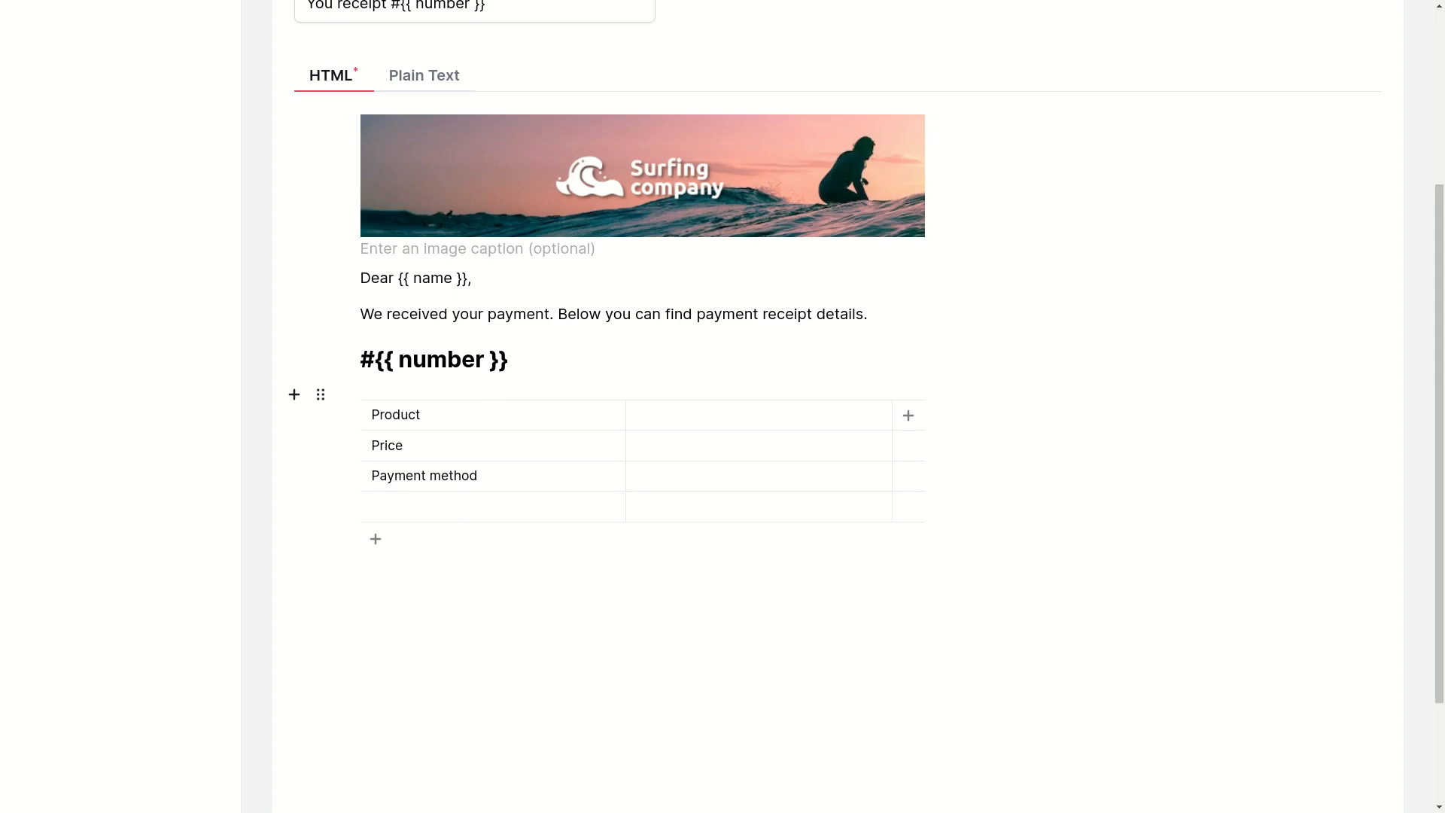
pyautogui.write('Date')
# Enter {{ product }} in bold as the value of the table's Product row.
pyautogui.click(697, 414)
pyautogui.write('{{ product }}')
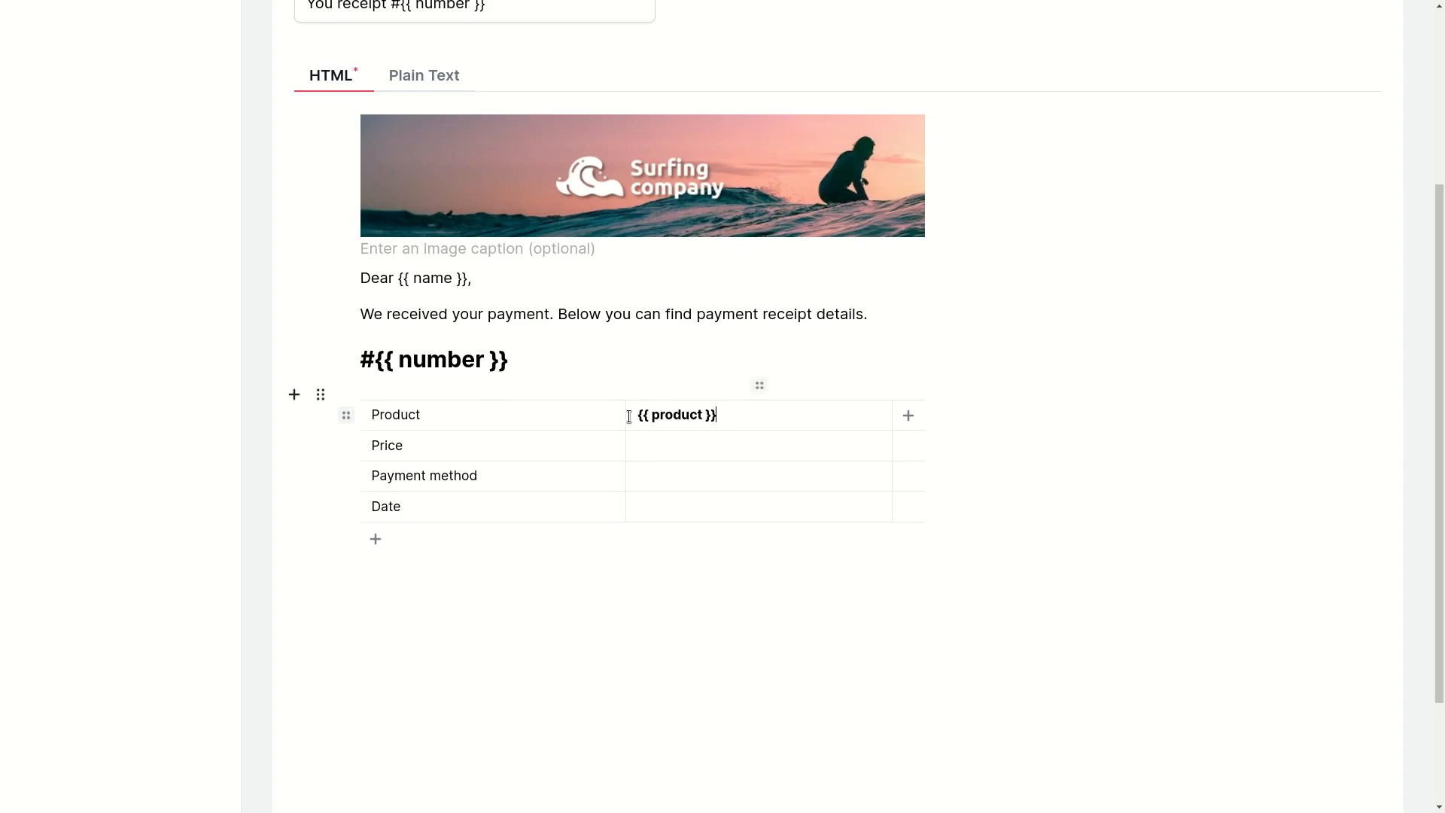
pyautogui.press('Left')
pyautogui.press('Left')
pyautogui.press('Left')
pyautogui.press('Left')
pyautogui.press('Left')
pyautogui.press('Left')
pyautogui.press('Left')
pyautogui.press('Left')
pyautogui.moveTo(637, 418); pyautogui.dragTo(717, 415)
pyautogui.click(667, 445)
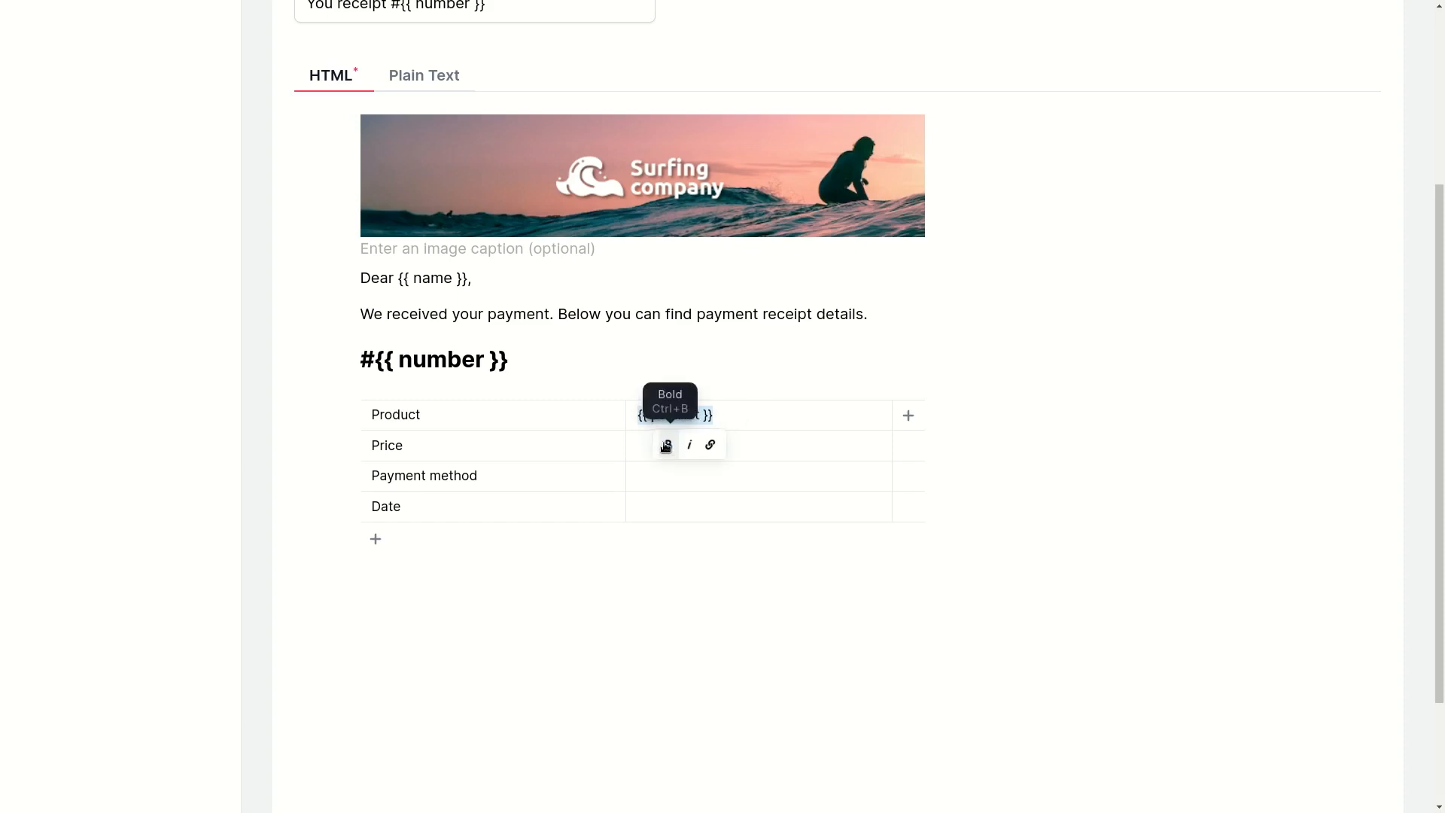
pyautogui.click(668, 446)
pyautogui.click(770, 414)
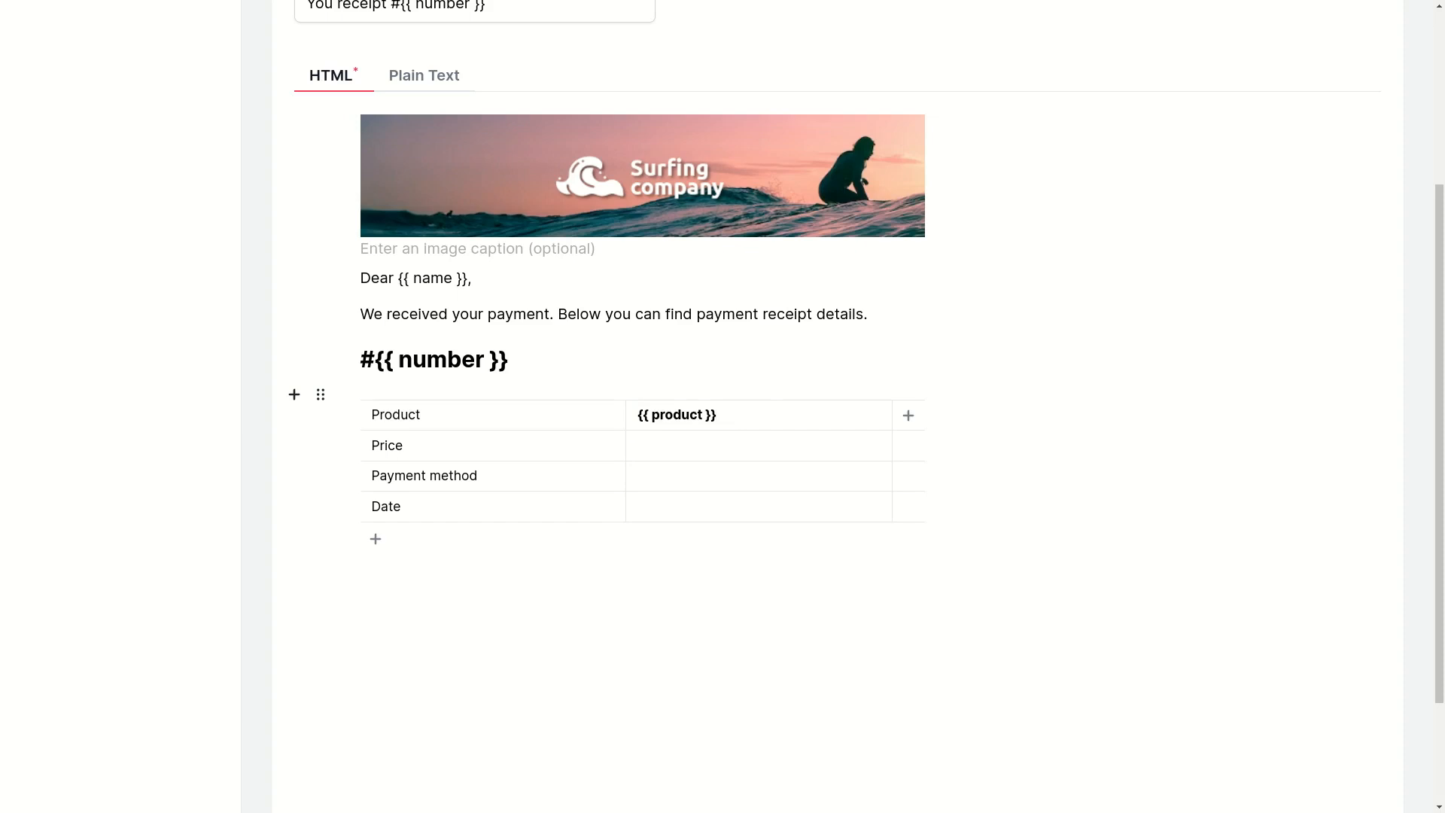
# Fill the table's Price, Payment method and Date values with ${{ price }}, {{ method }} and {{ date }} in bold.
pyautogui.write('{{ price }}')
pyautogui.tripleClick(636, 450)
pyautogui.click(667, 475)
pyautogui.press('Left')
pyautogui.click(748, 484)
pyautogui.write('{{ method }}')
pyautogui.moveTo(617, 478); pyautogui.dragTo(715, 477)
pyautogui.click(670, 505)
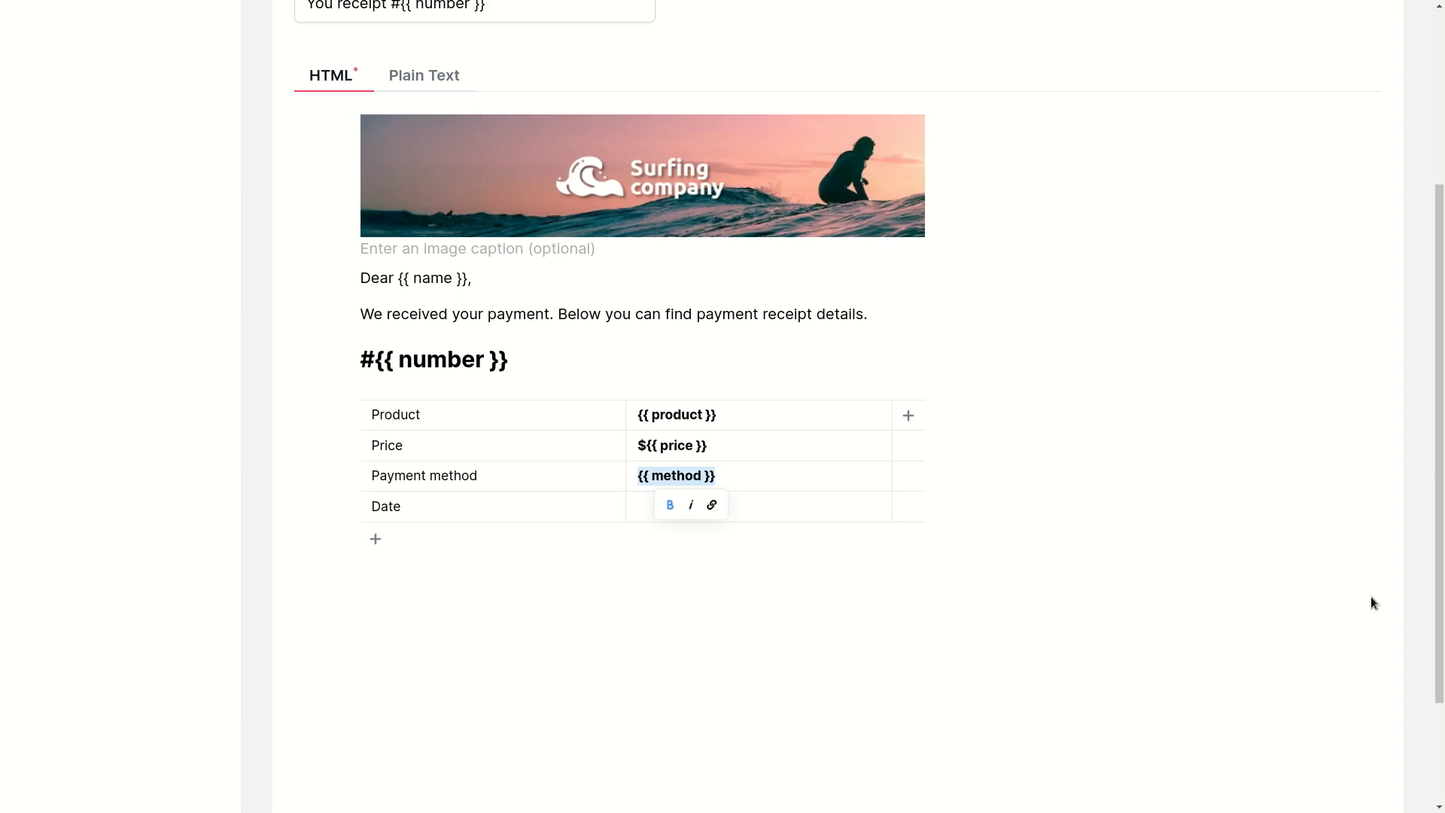
pyautogui.click(636, 506)
pyautogui.write('{{ date }}')
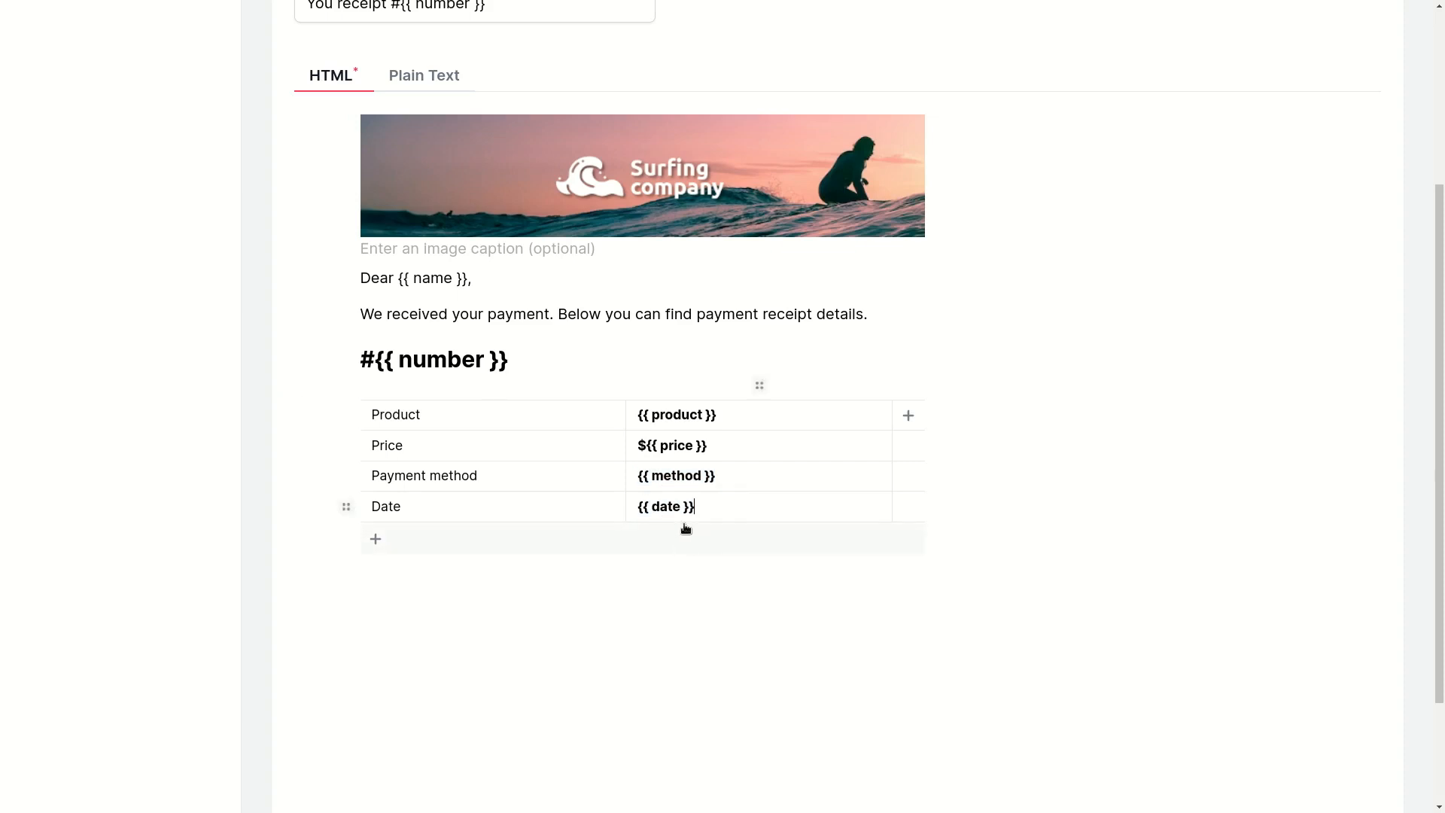
# Add the paragraph "In case you have any question you can reply to this email." below the table.
pyautogui.click(491, 581)
pyautogui.write('In case you have any question you can reply to this email.')
pyautogui.press('Return')
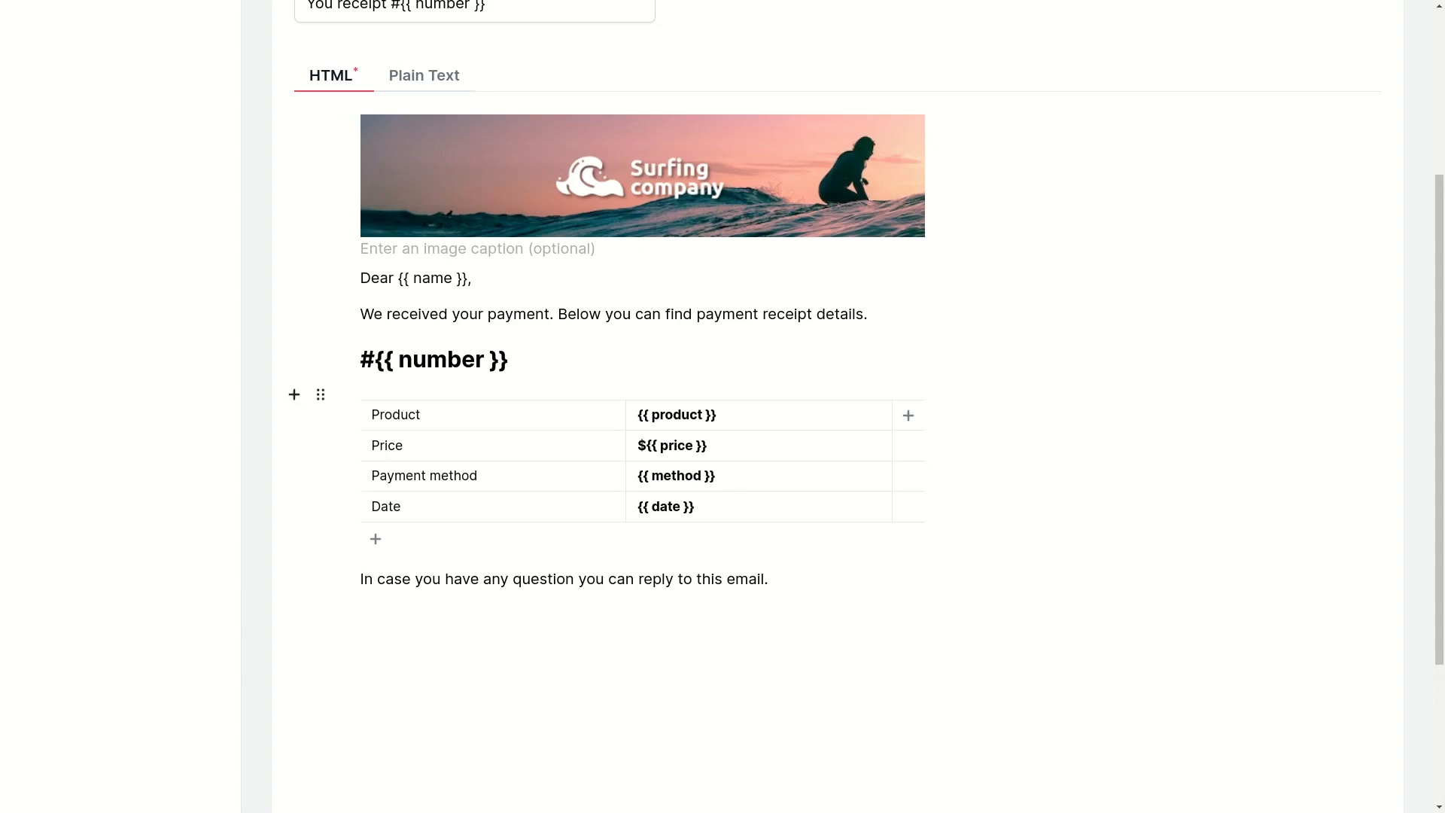
# Add the sign-off "Best regards," with "Surfing company" in bold on a new line of the same paragraph.
pyautogui.click(466, 629)
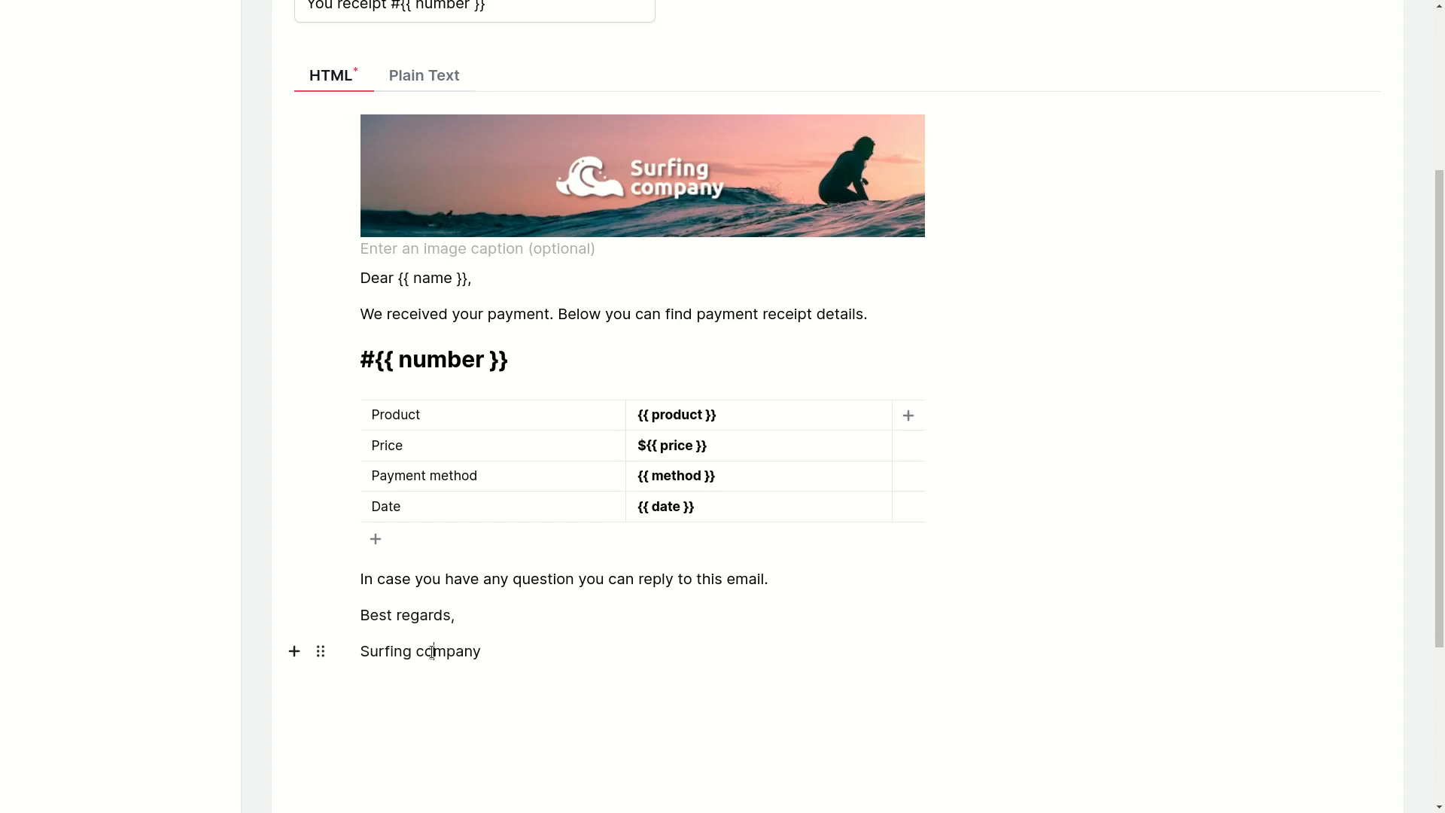
pyautogui.press('BackSpace')
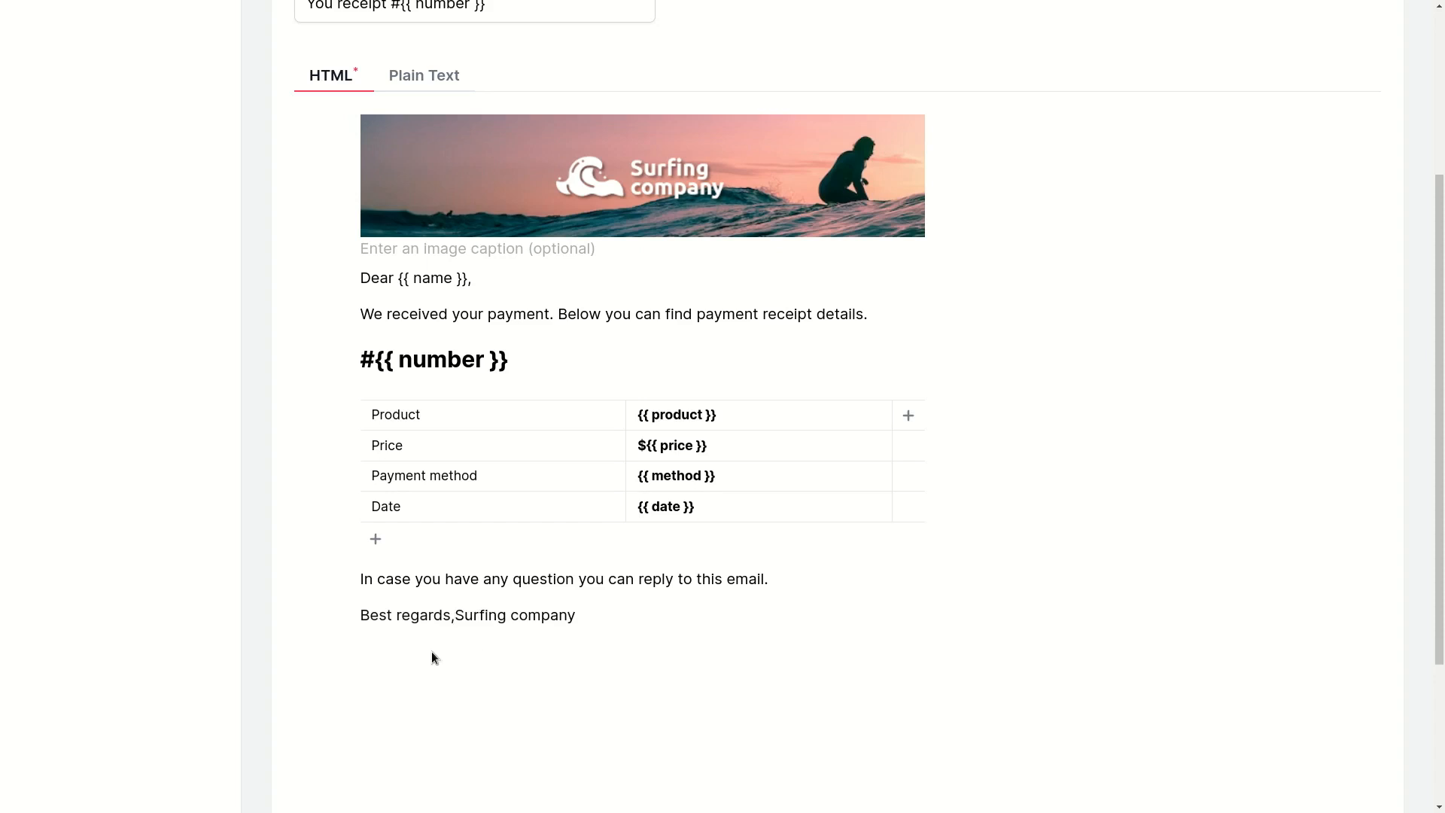
pyautogui.hotkey('shift', 'Return')
pyautogui.keyDown('shift'); pyautogui.click(484, 641); pyautogui.keyUp('shift')
pyautogui.click(465, 670)
pyautogui.click(423, 579)
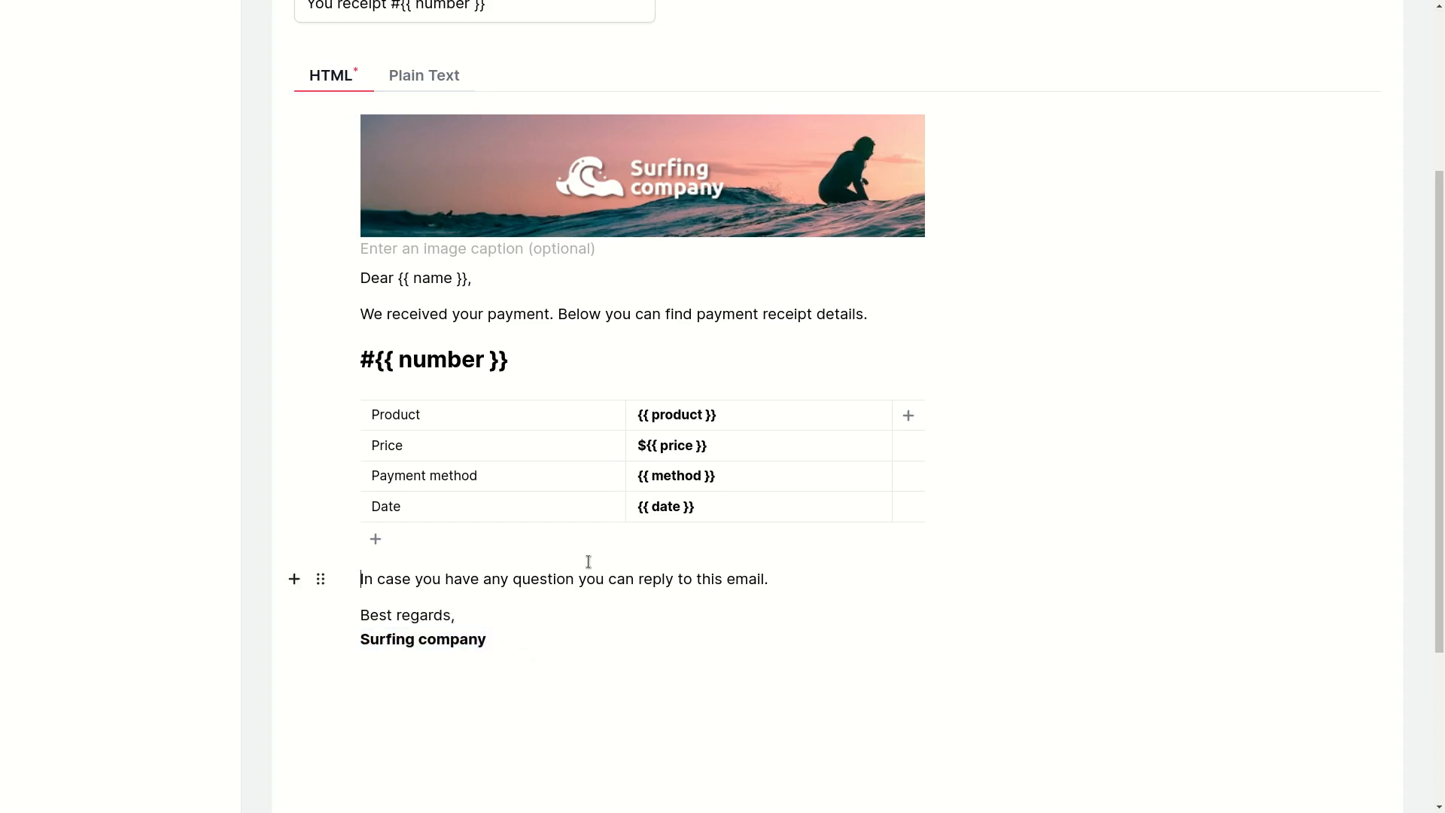
pyautogui.scroll(3, 580, 564)
pyautogui.scroll(-1, 587, 566)
pyautogui.scroll(1, 589, 562)
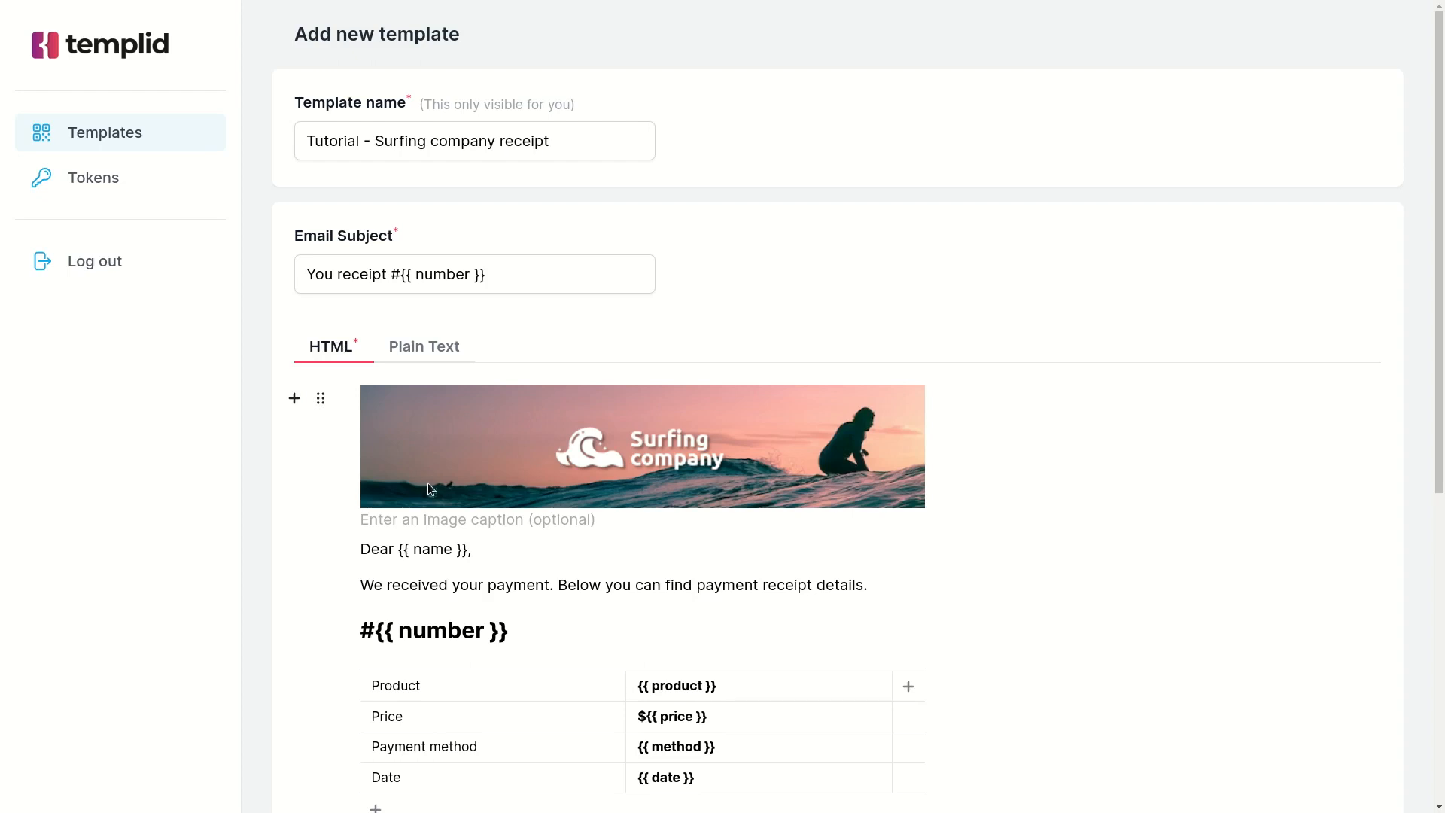
# Paste the plain-text version of the receipt, with the same variables, into the template's plain text body and save the new template.
pyautogui.click(412, 348)
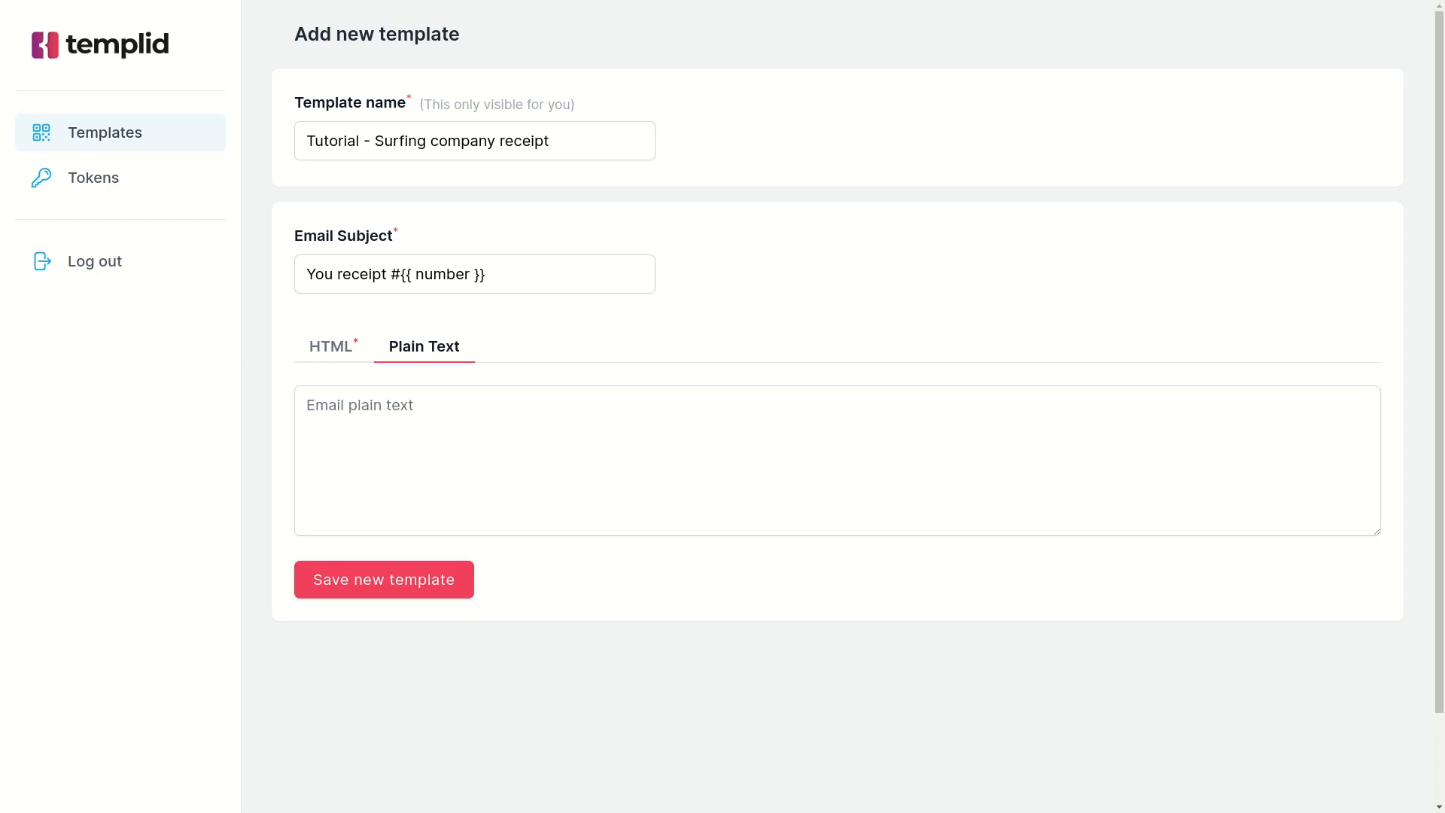
pyautogui.click(445, 419)
pyautogui.hotkey('ctrl', 'v')
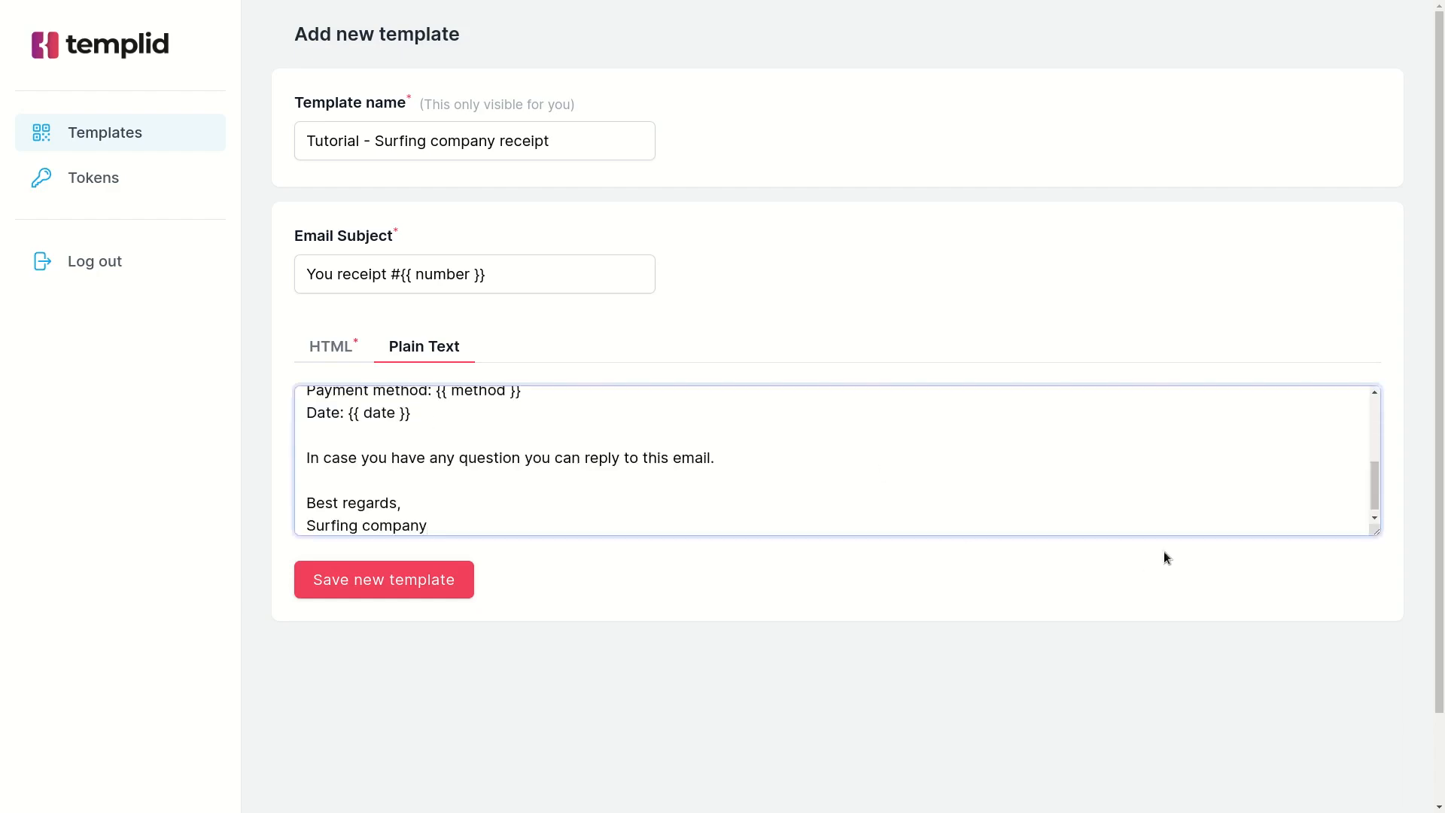
pyautogui.moveTo(1374, 530); pyautogui.dragTo(1374, 753)
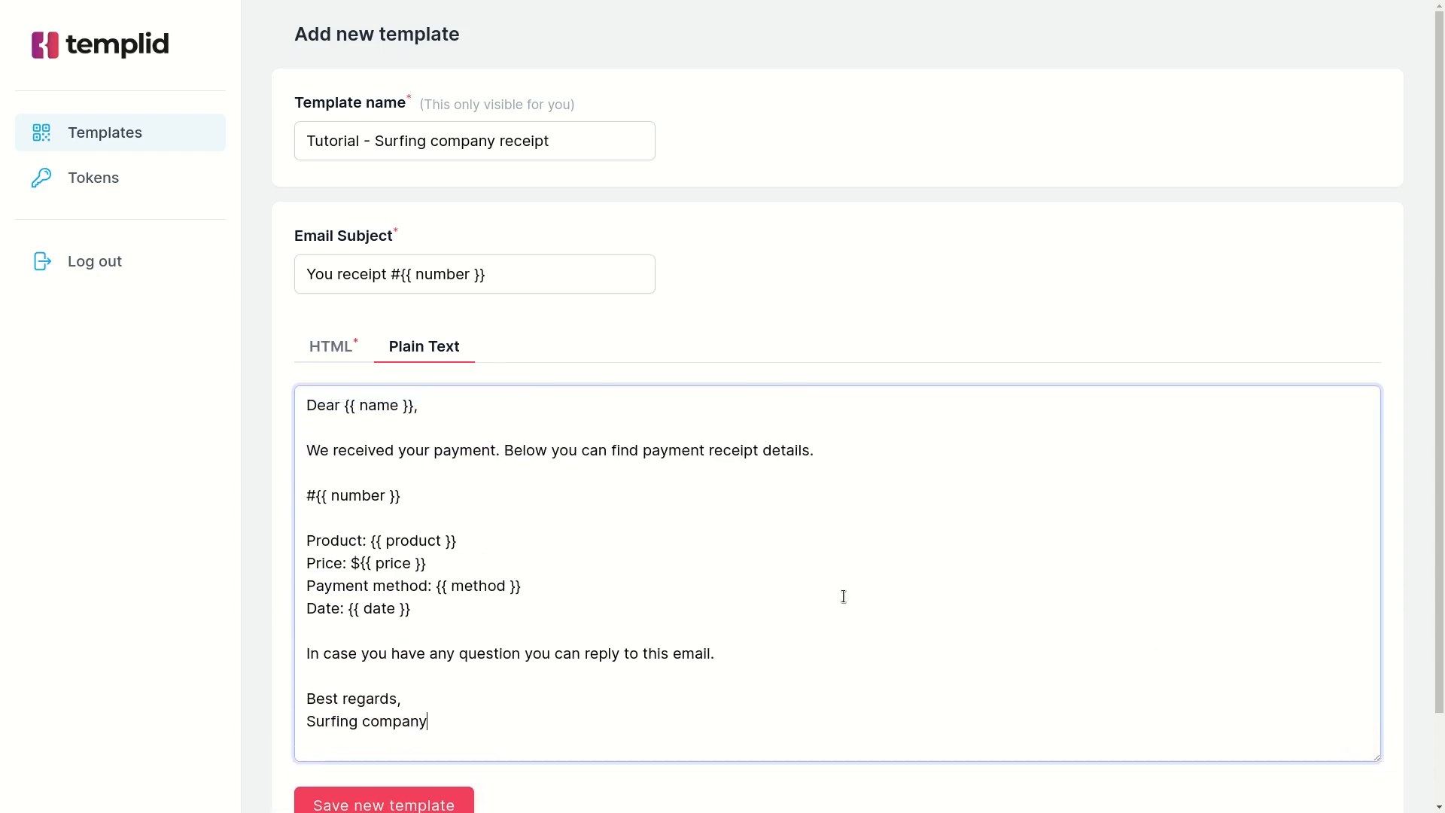
pyautogui.click(331, 422)
pyautogui.scroll(-2, 365, 554)
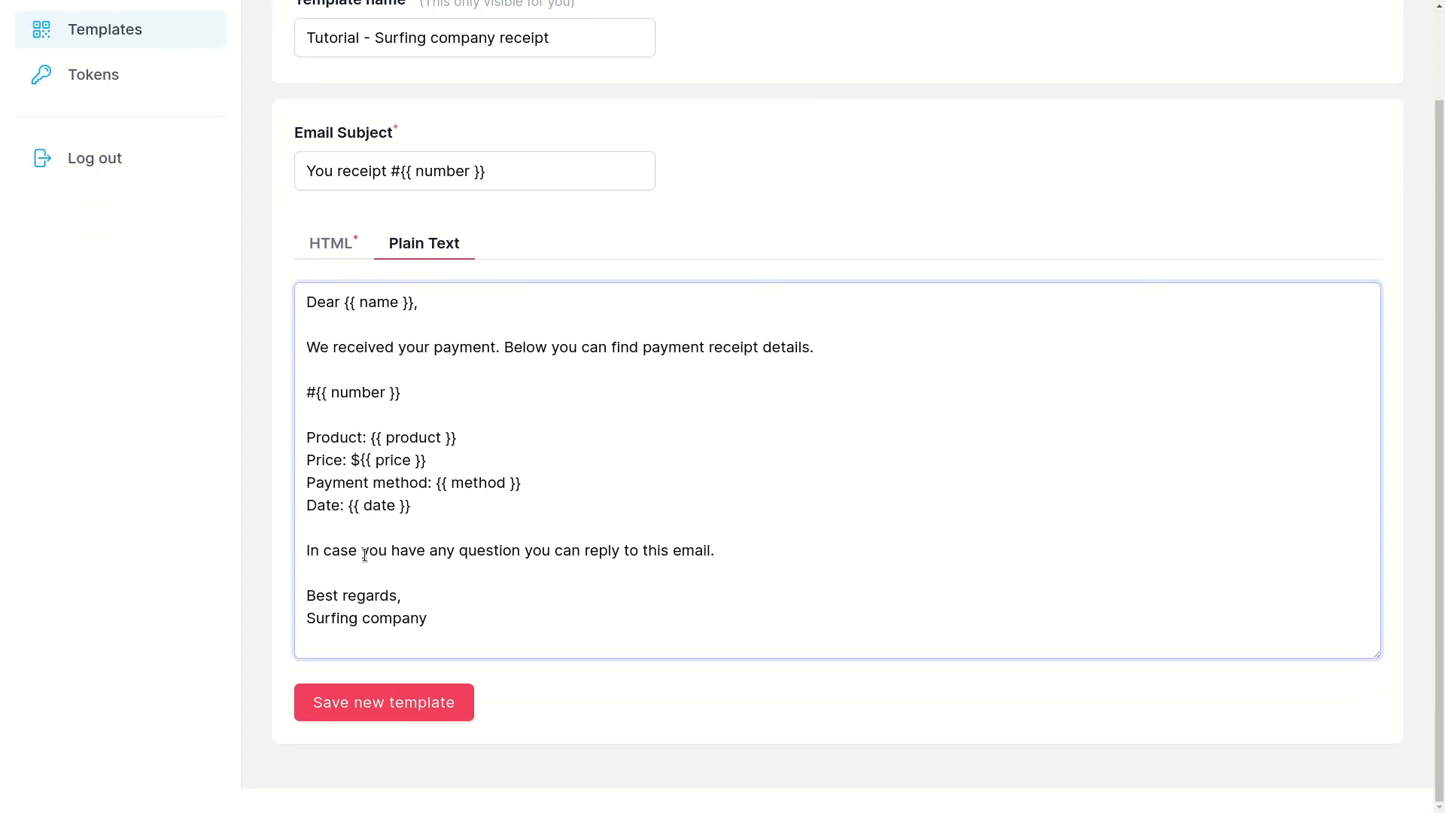
pyautogui.click(358, 713)
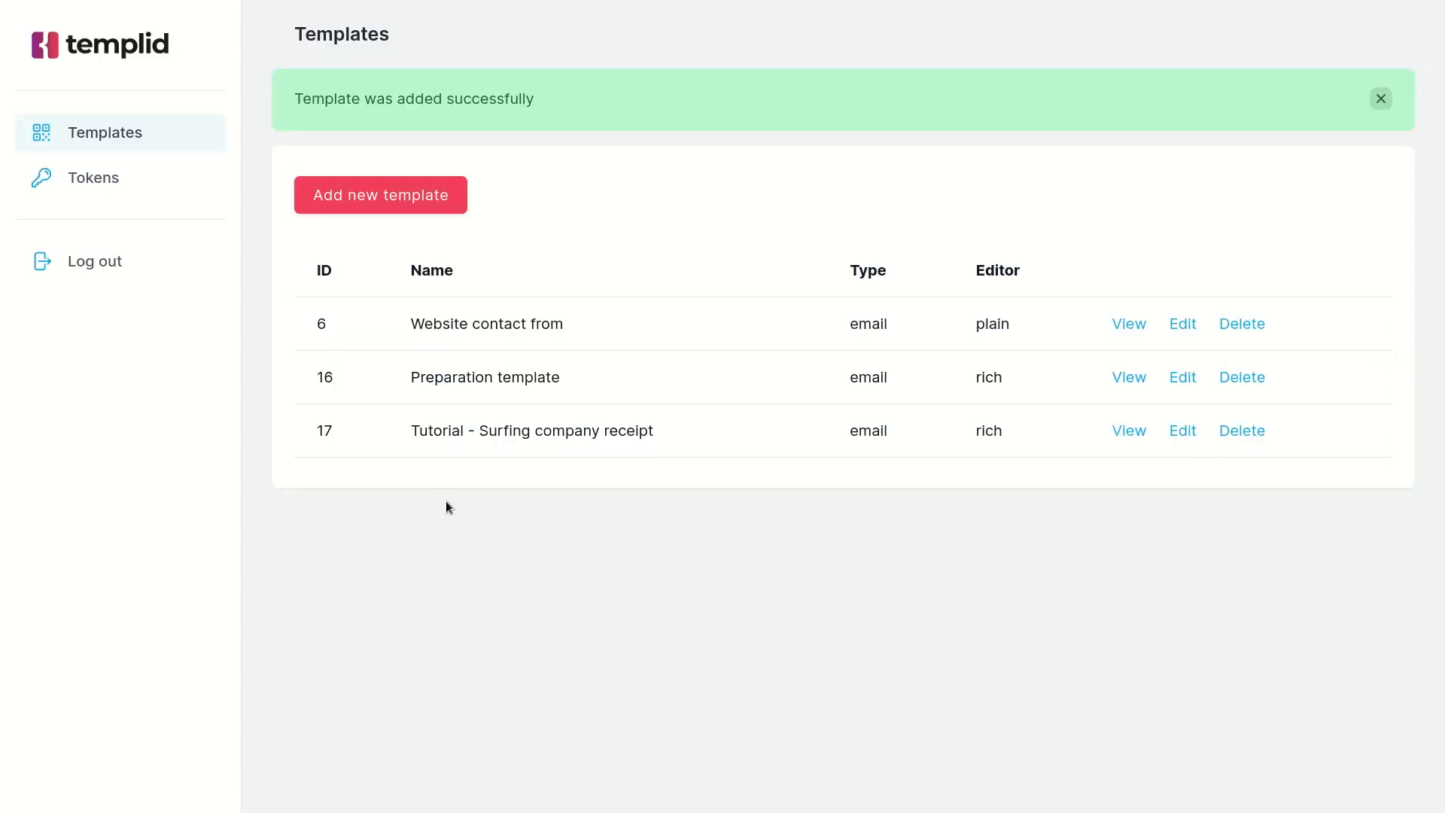
# Copy the new Surfing company receipt template's ID and, in Insomnia, set the template ID in the render request URL to 17.
pyautogui.doubleClick(321, 430)
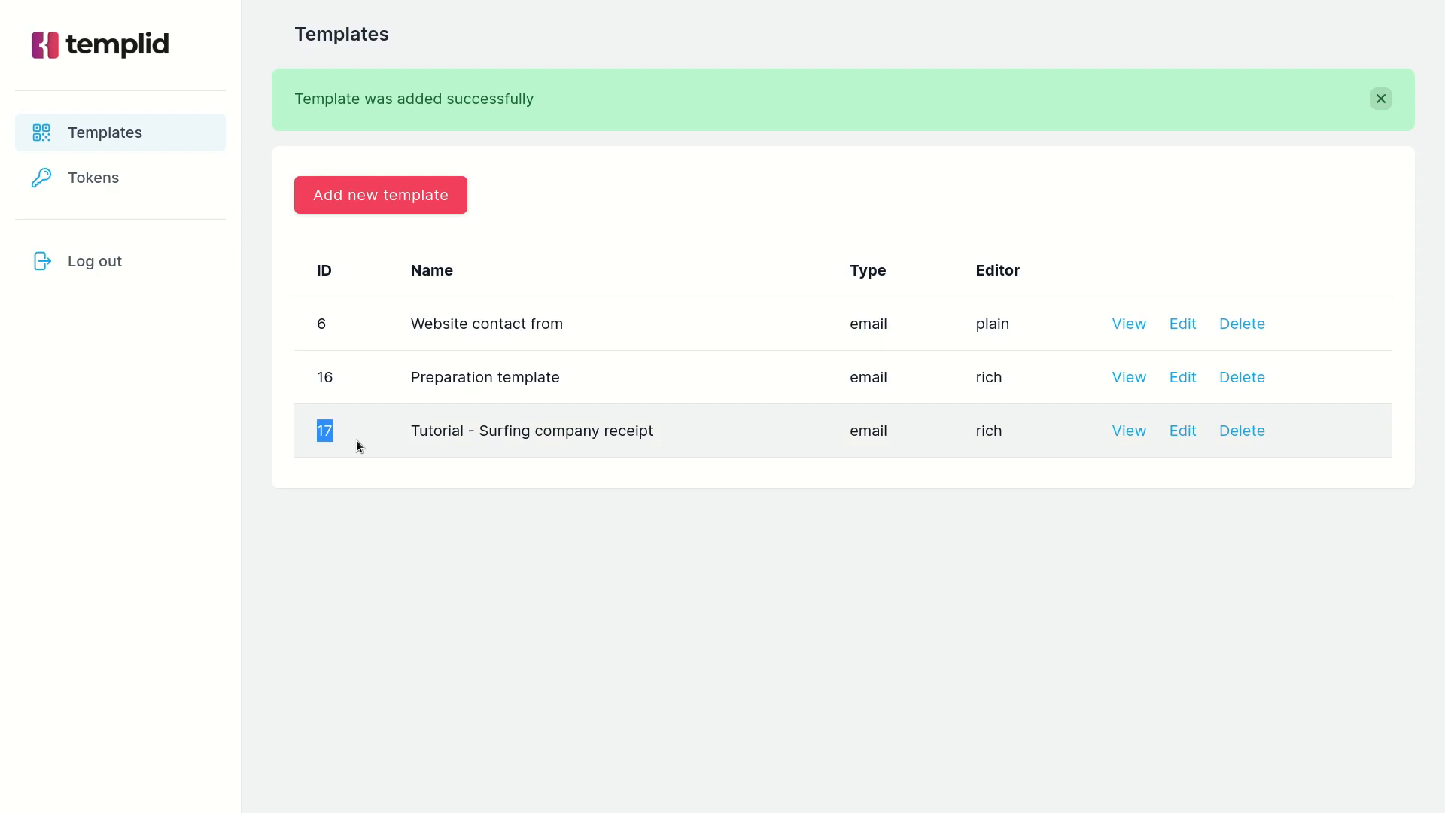
pyautogui.hotkey('alt', 'Tab')
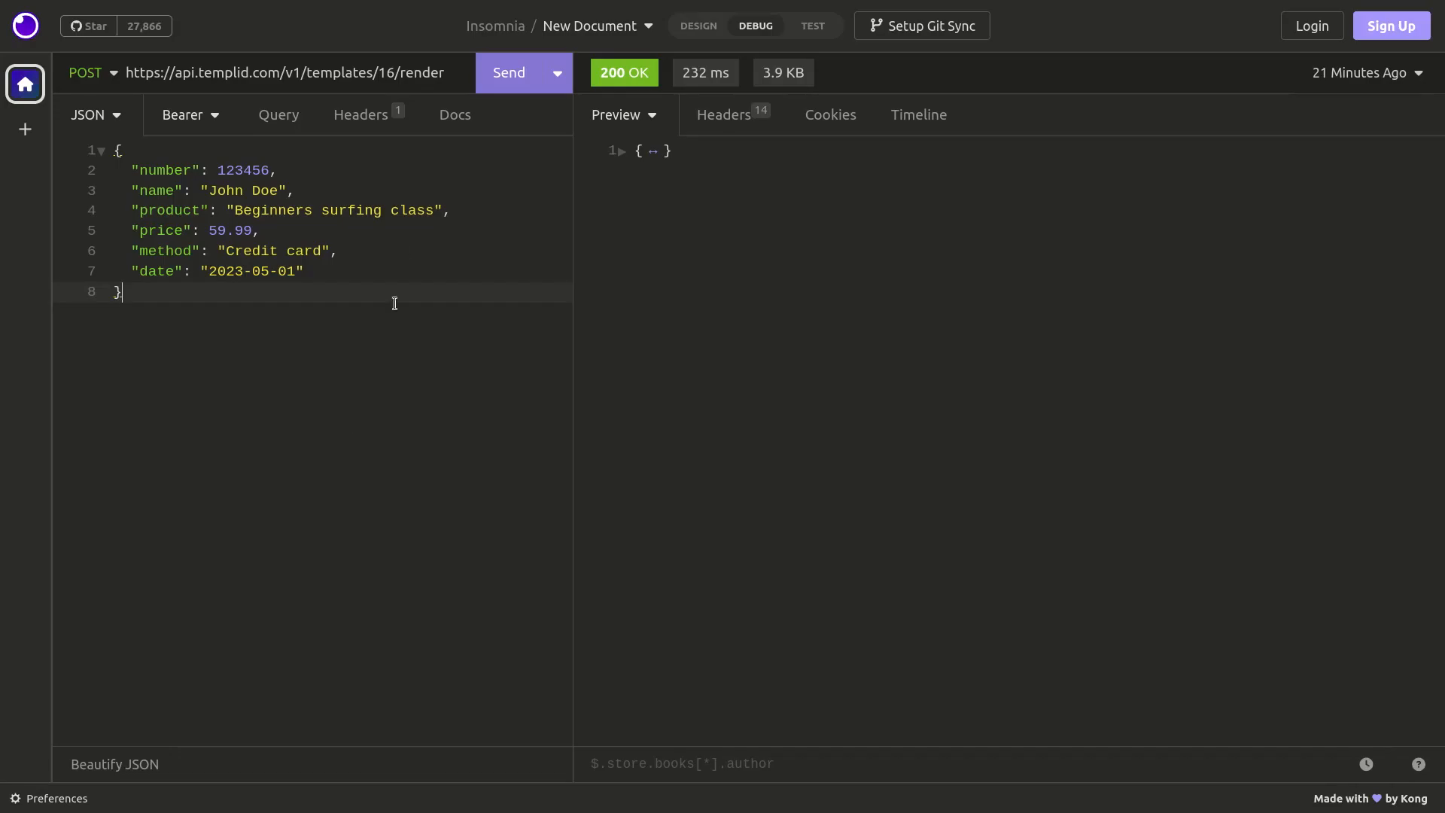
pyautogui.doubleClick(384, 72)
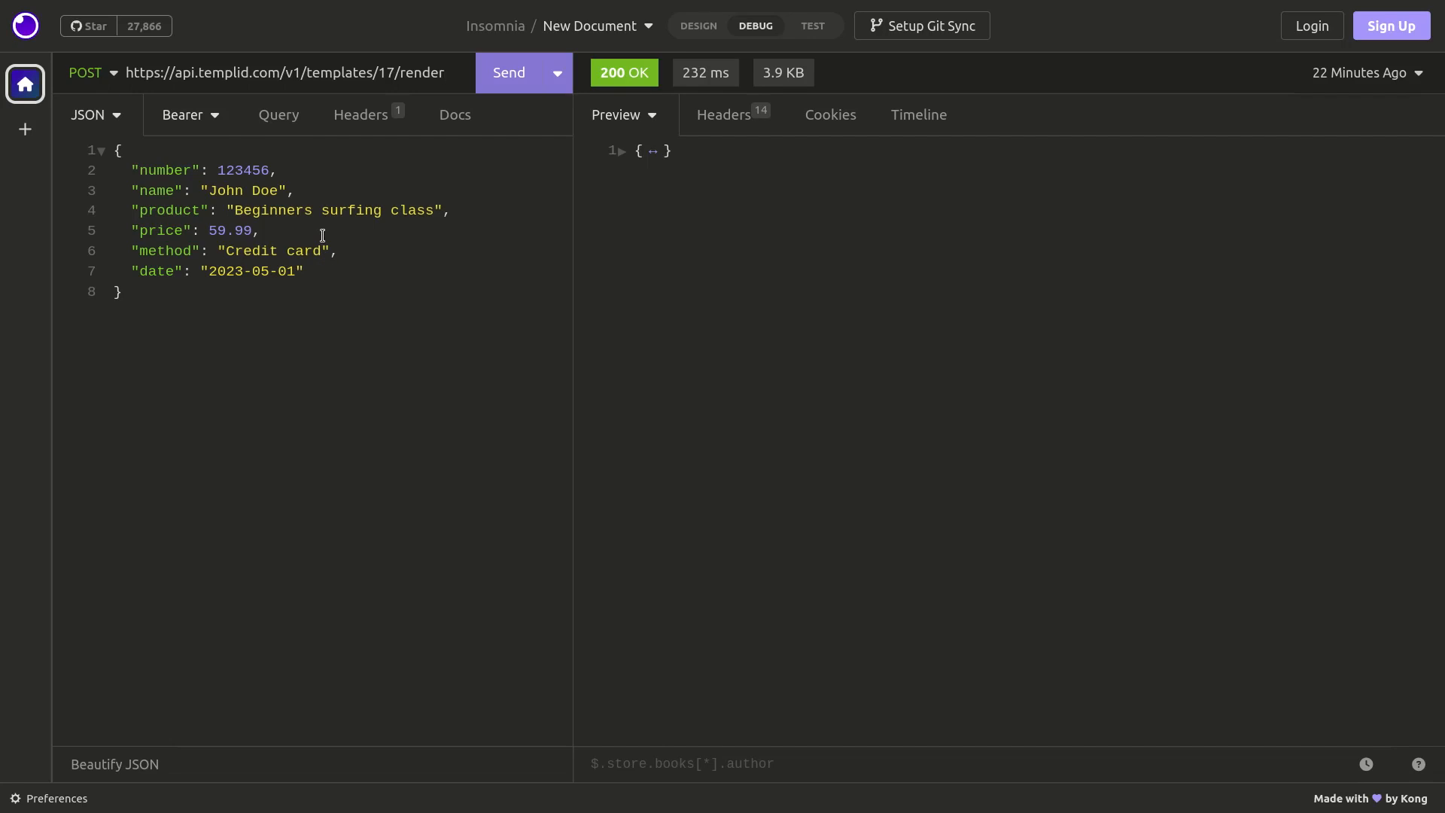
# Switch back to Templid, generate a new API token and copy it.
pyautogui.hotkey('alt', 'Tab')
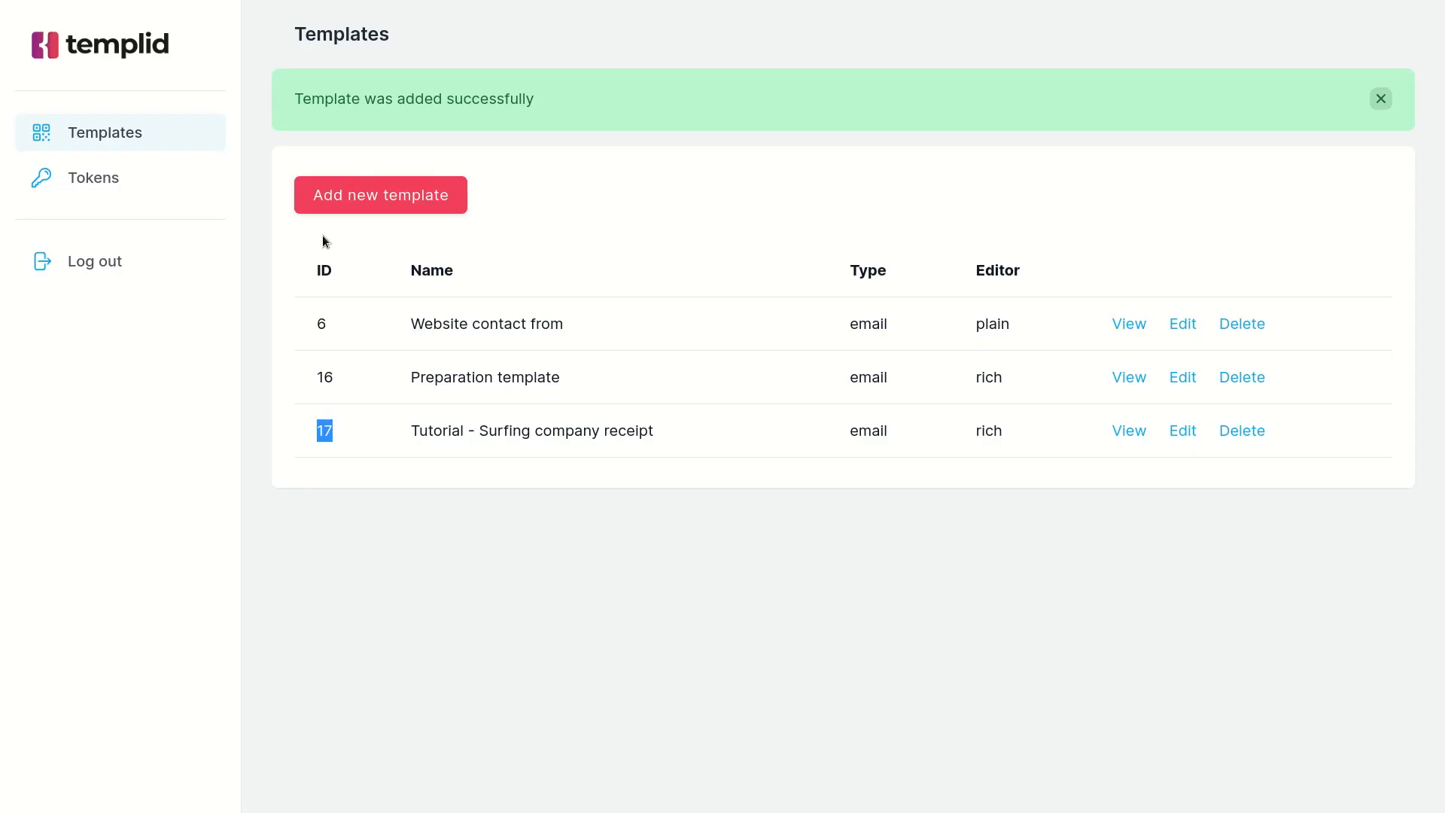
pyautogui.click(159, 187)
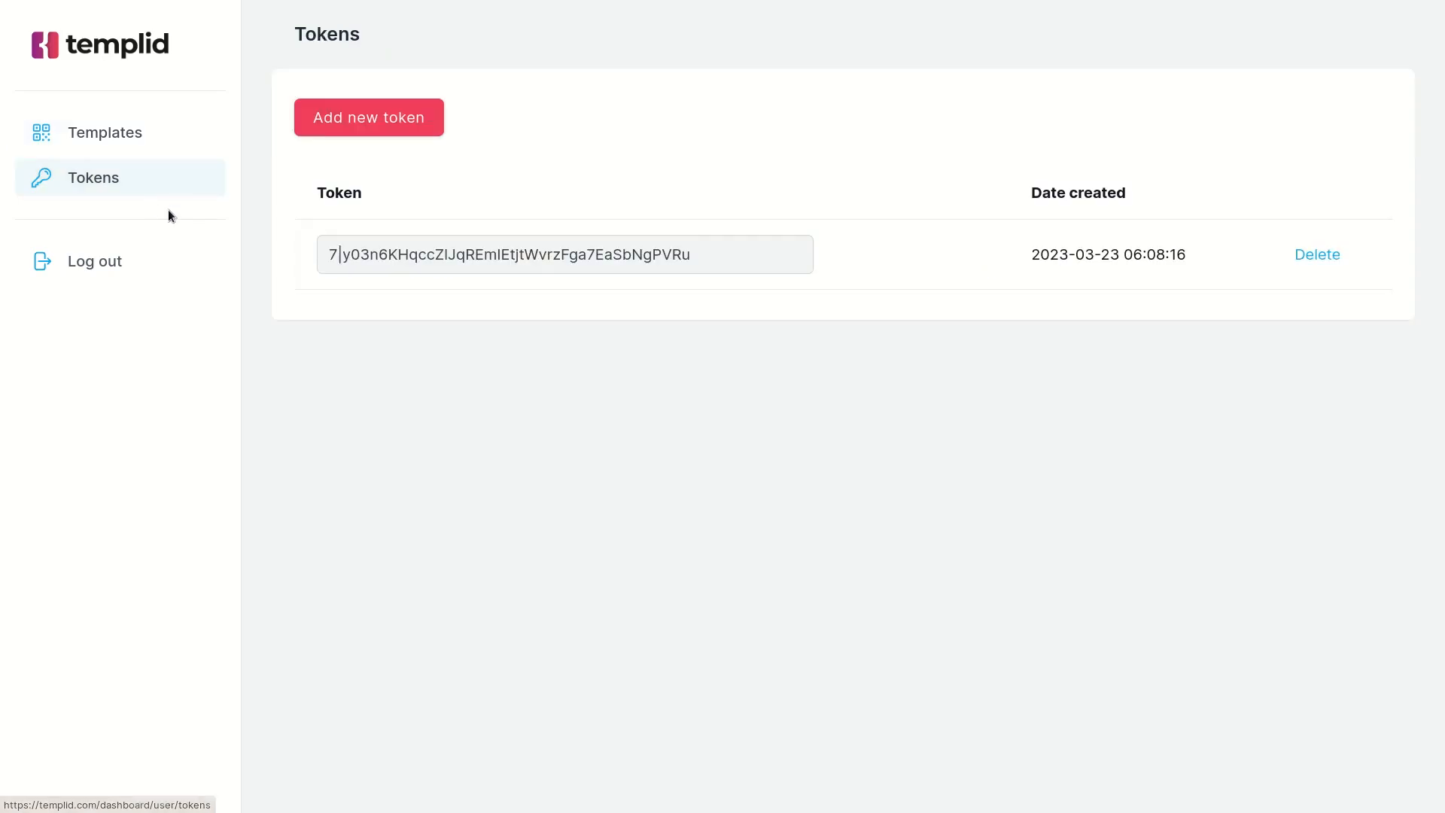
pyautogui.click(343, 128)
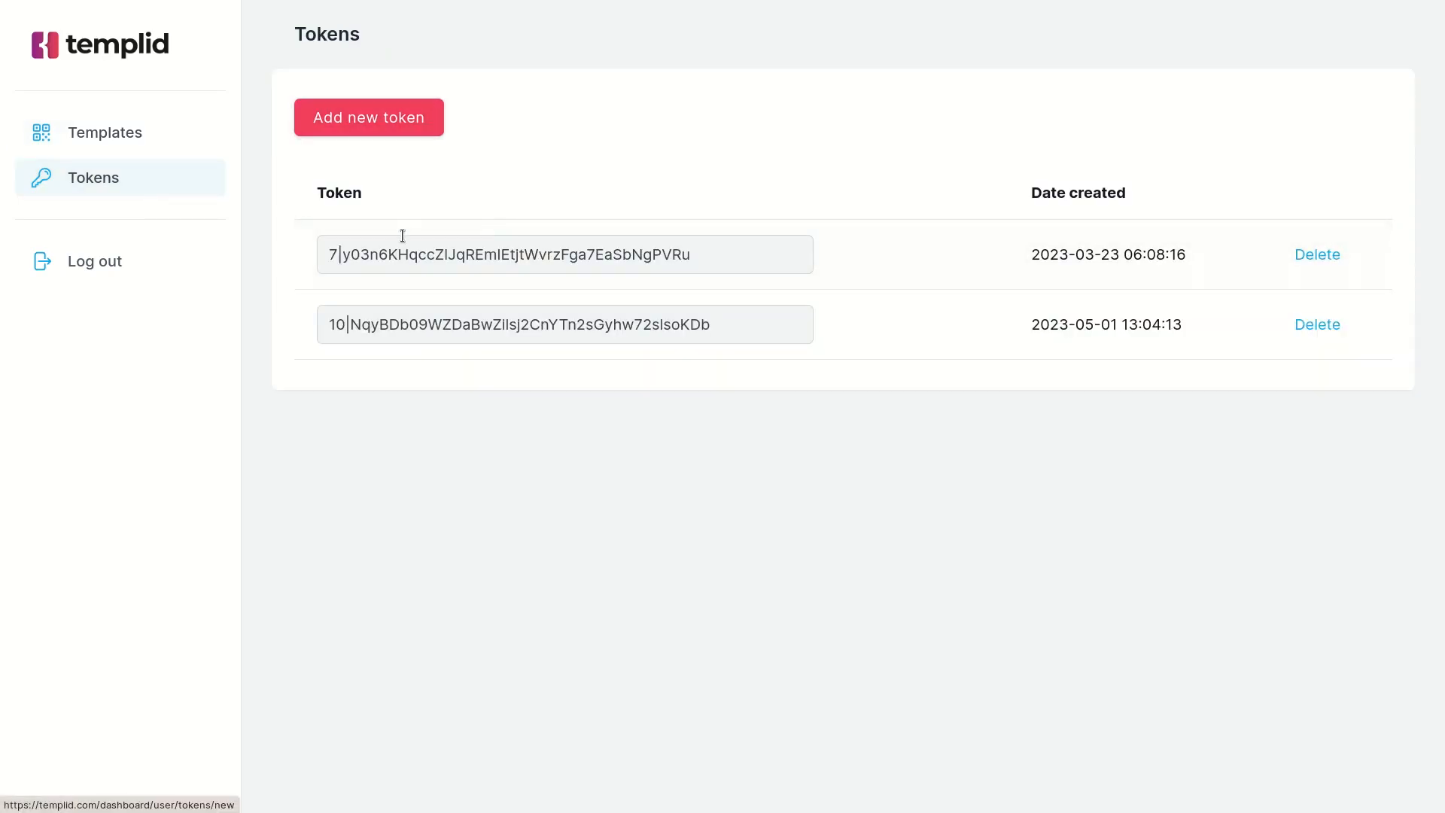
pyautogui.tripleClick(631, 314)
pyautogui.hotkey('ctrl', 'c')
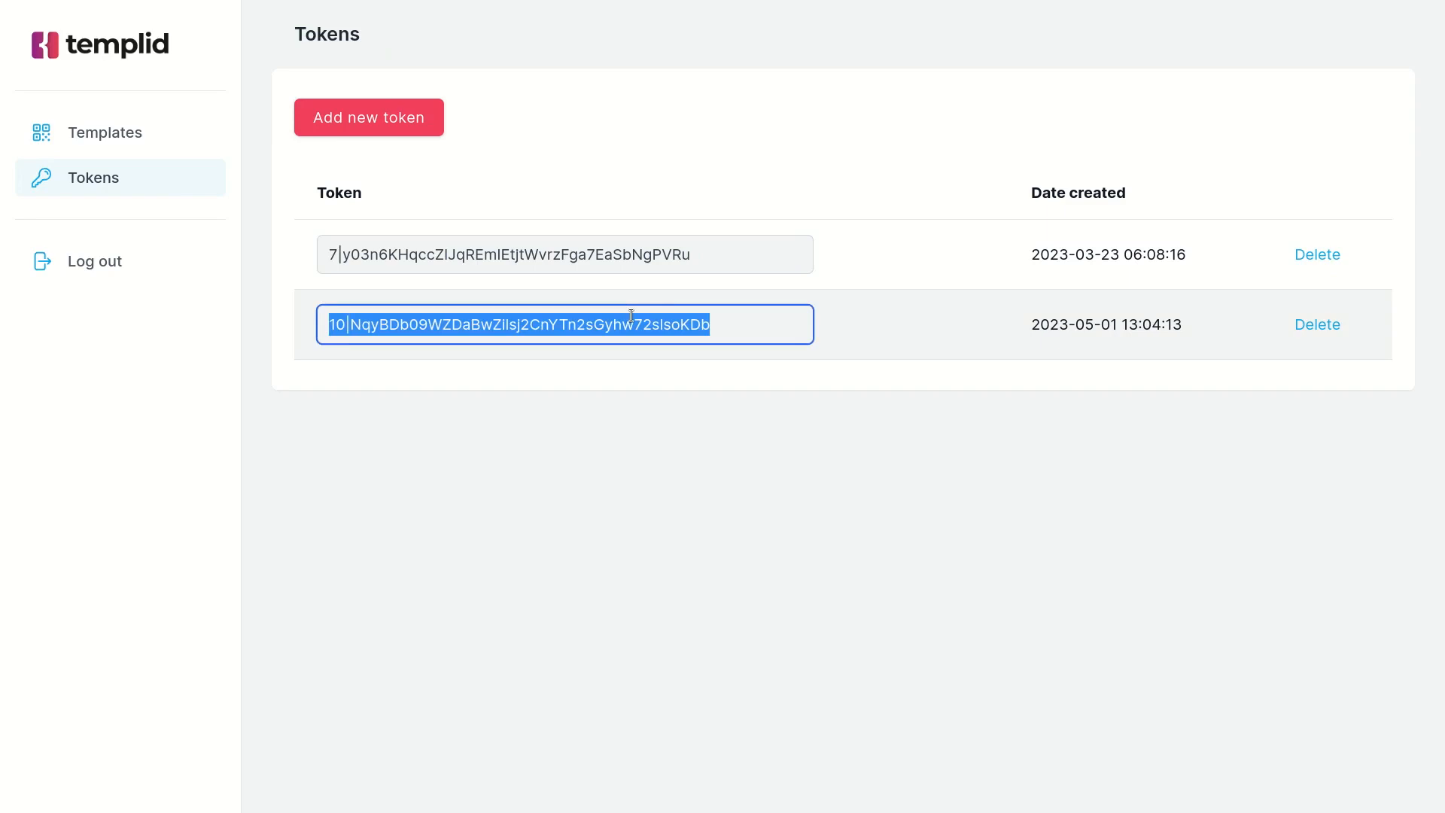
# In Insomnia, keep Bearer Token as the request's authentication type and replace its token with the newly created API token.
pyautogui.hotkey('alt', 'Tab')
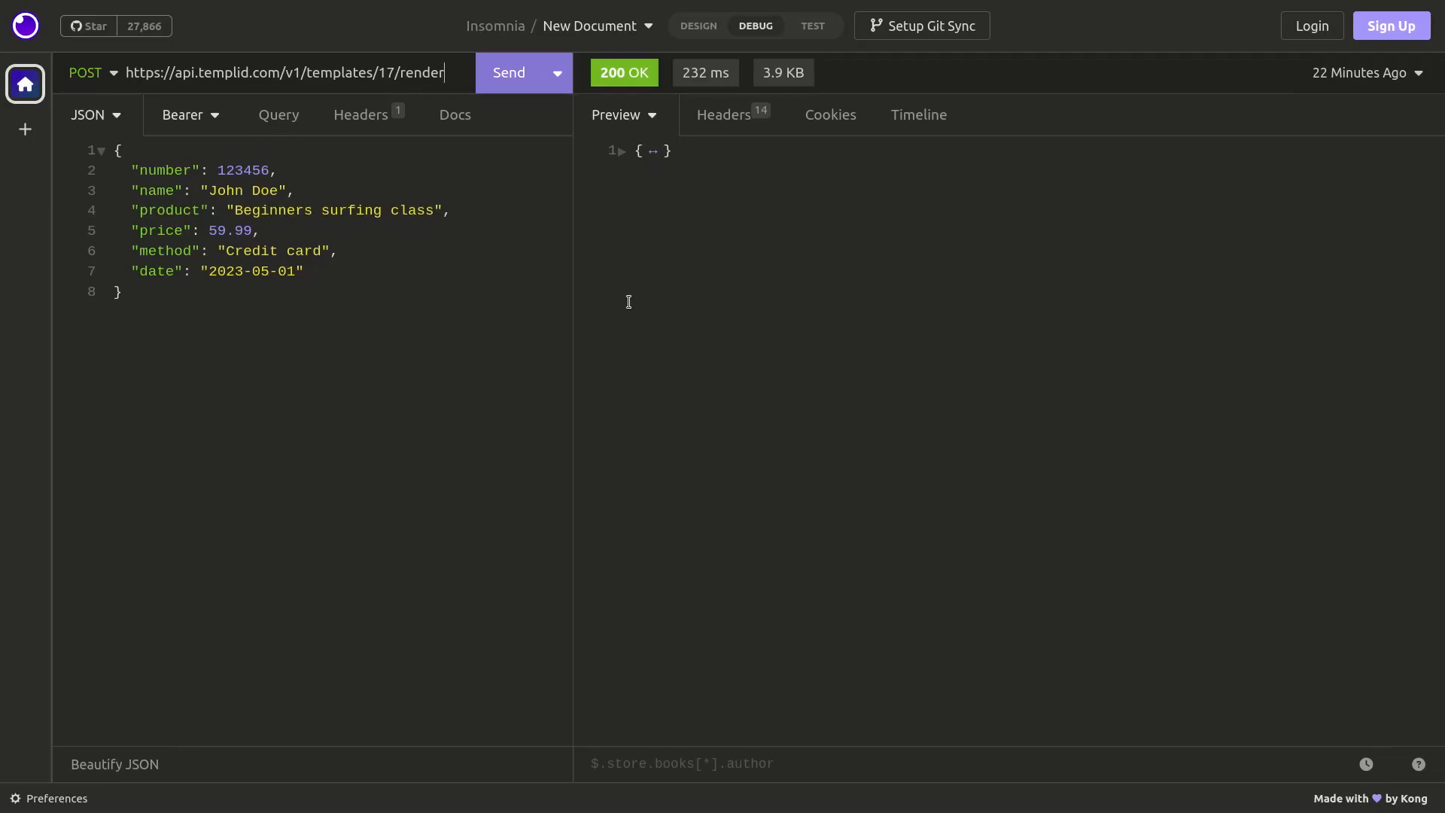
pyautogui.click(188, 124)
pyautogui.click(214, 117)
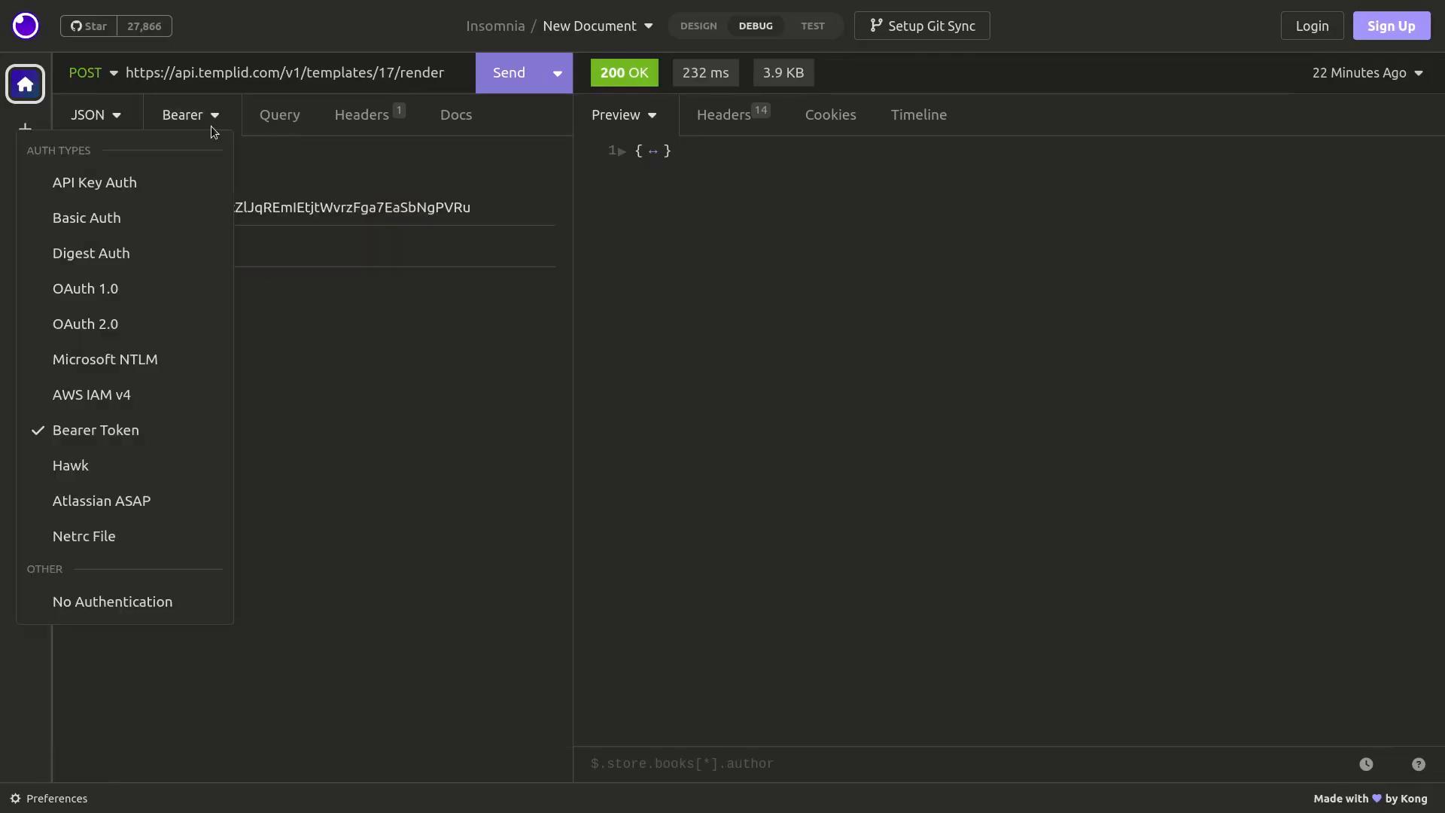
pyautogui.click(113, 430)
pyautogui.click(270, 207)
pyautogui.hotkey('ctrl', 'a')
pyautogui.hotkey('ctrl', 'v')
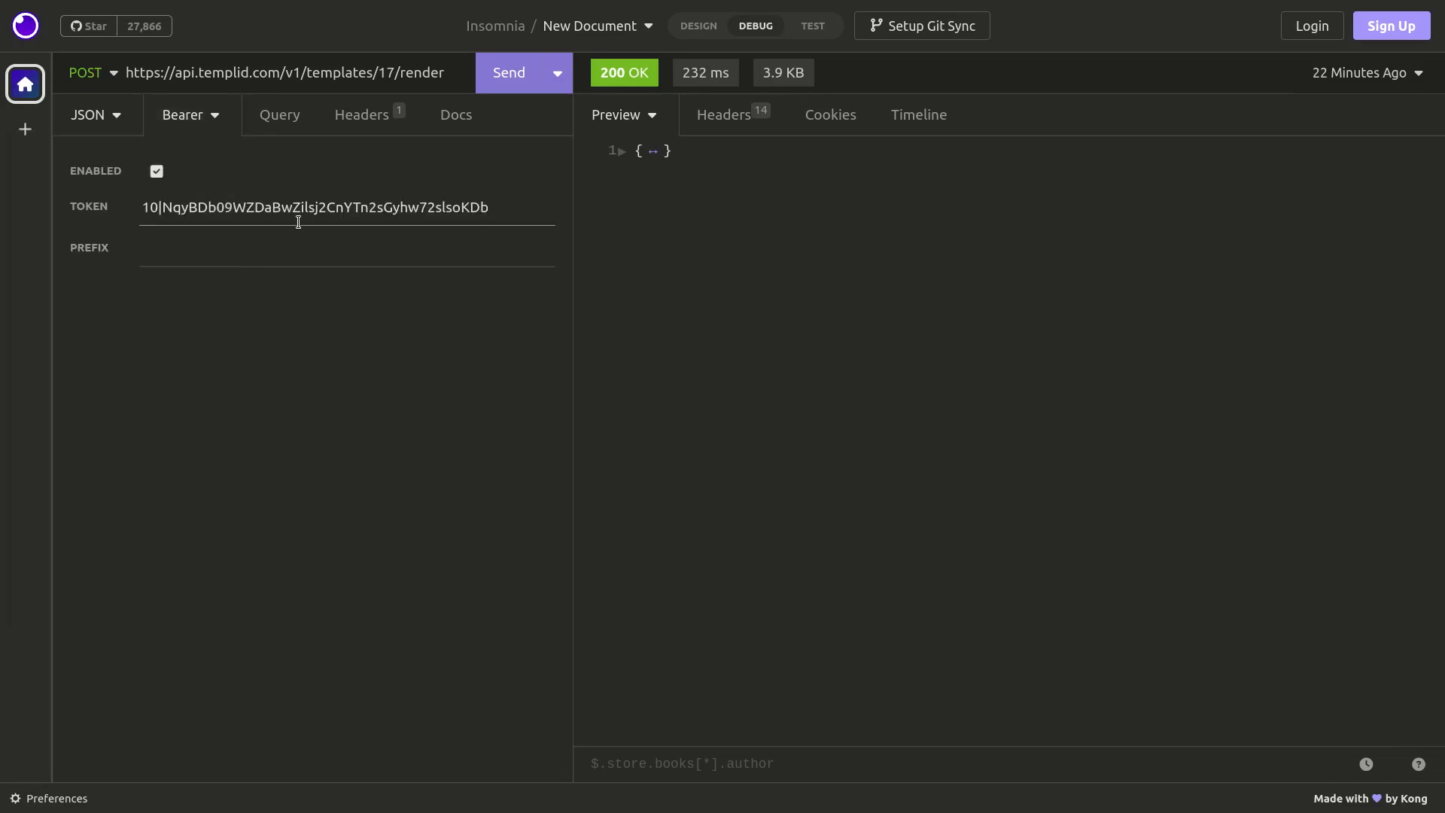
# Review the JSON body with the sample receipt values and send the POST render request.
pyautogui.click(96, 123)
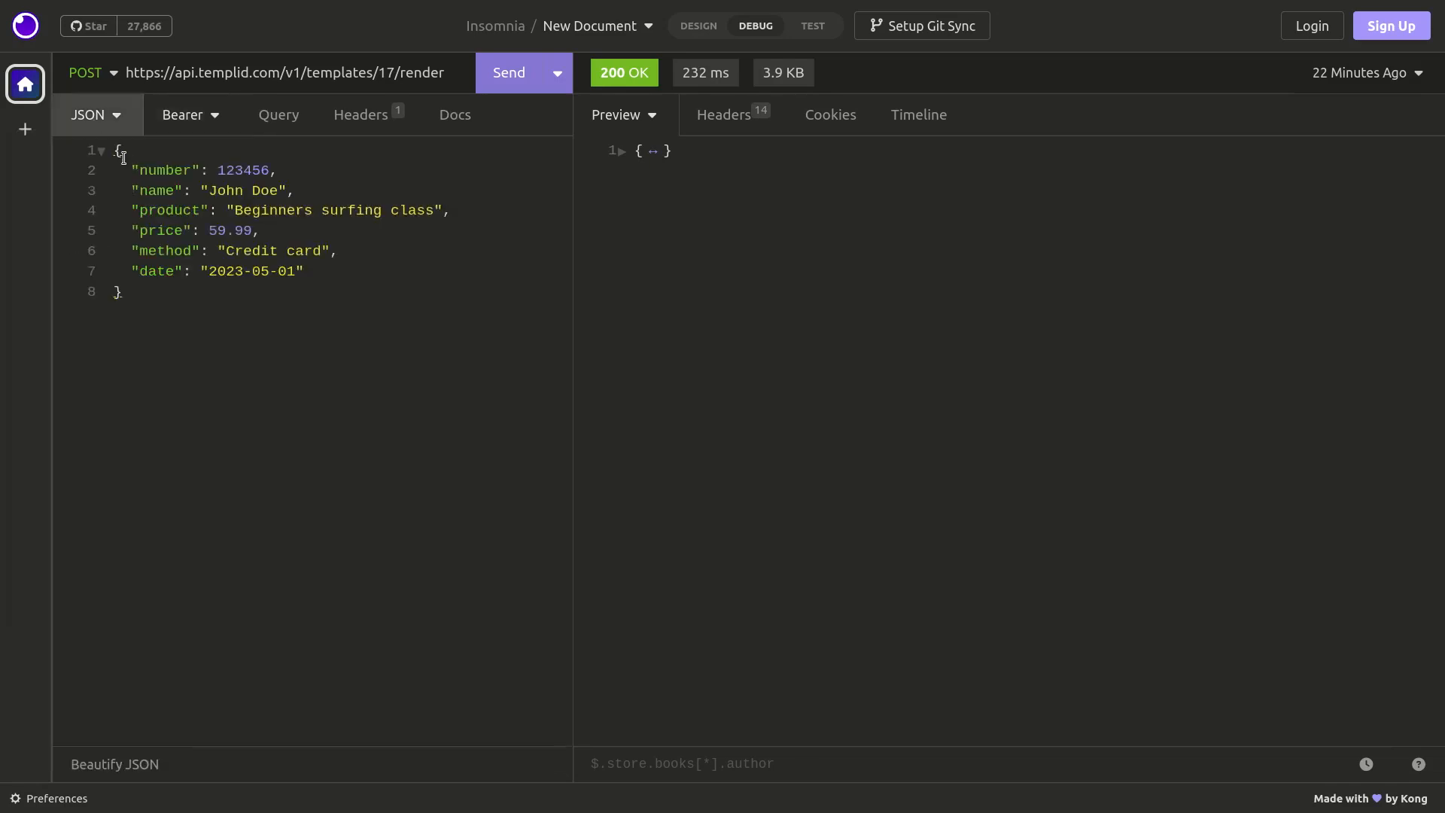
pyautogui.moveTo(117, 149); pyautogui.dragTo(152, 316)
pyautogui.click(151, 316)
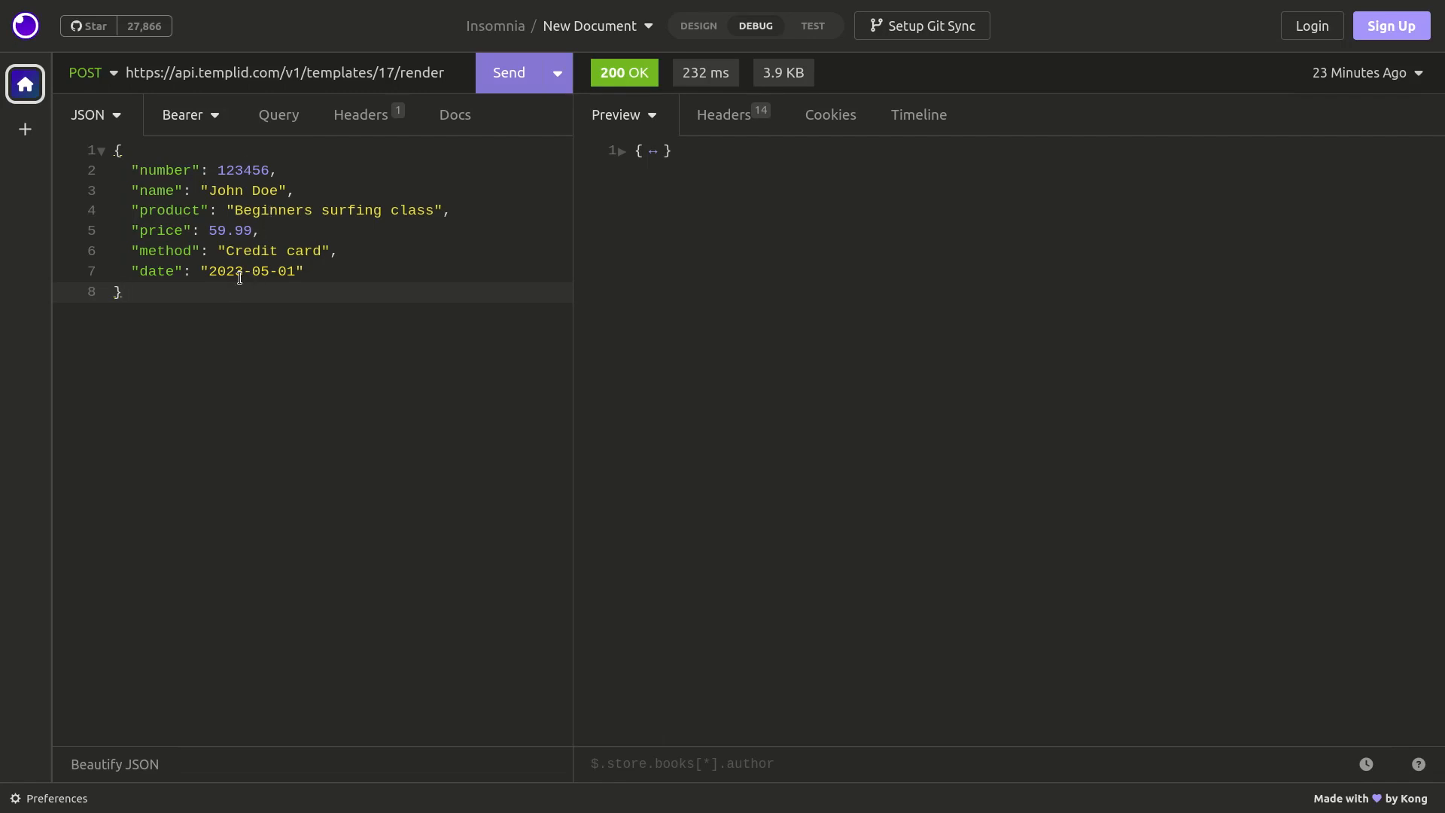
pyautogui.click(482, 84)
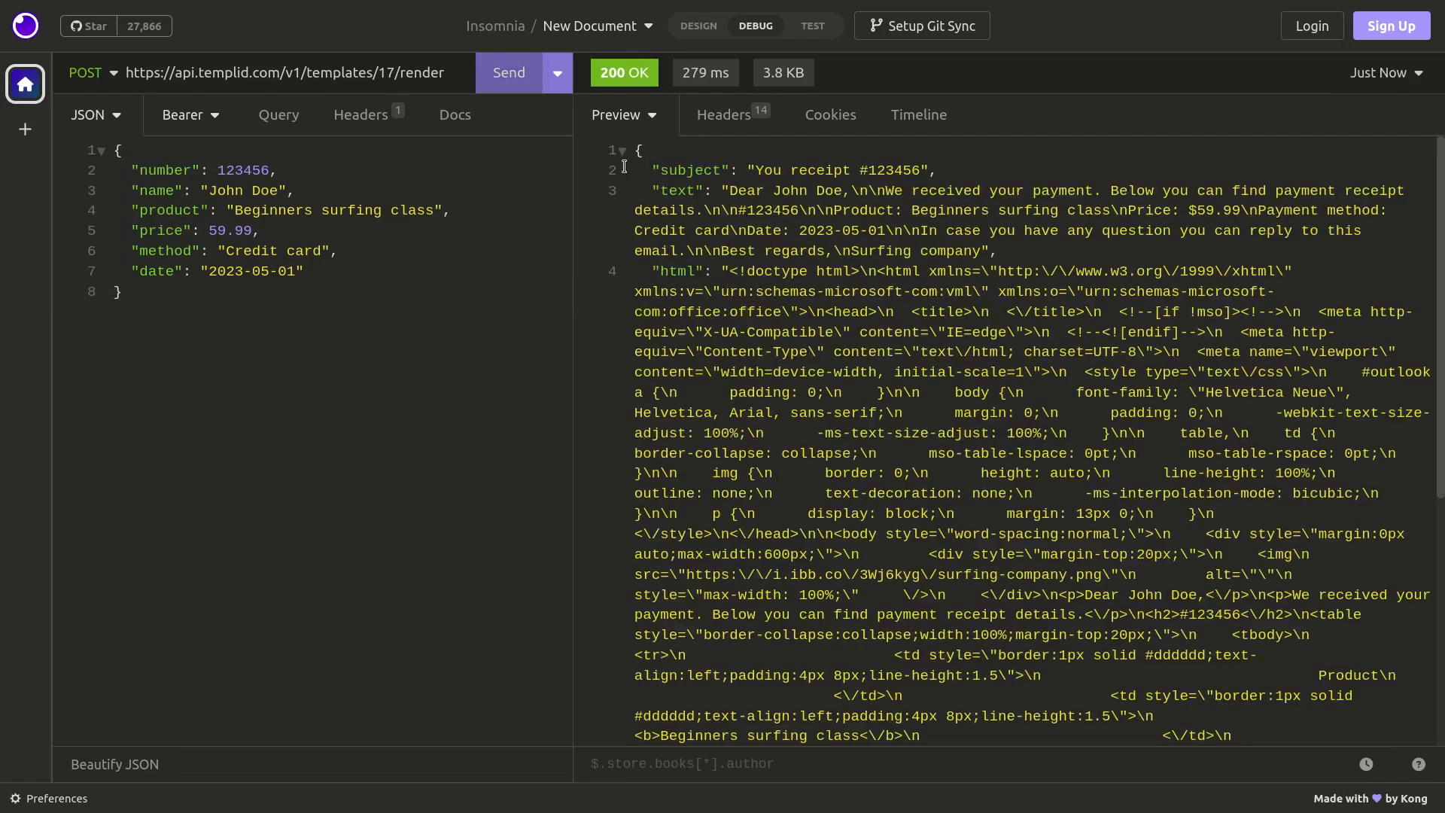
# Examine the response's subject, text and html fields, checking the receipt number in the subject and the customer name in the text.
pyautogui.doubleClick(664, 171)
pyautogui.doubleClick(691, 190)
pyautogui.doubleClick(668, 261)
pyautogui.doubleClick(682, 275)
pyautogui.moveTo(756, 171); pyautogui.dragTo(920, 172)
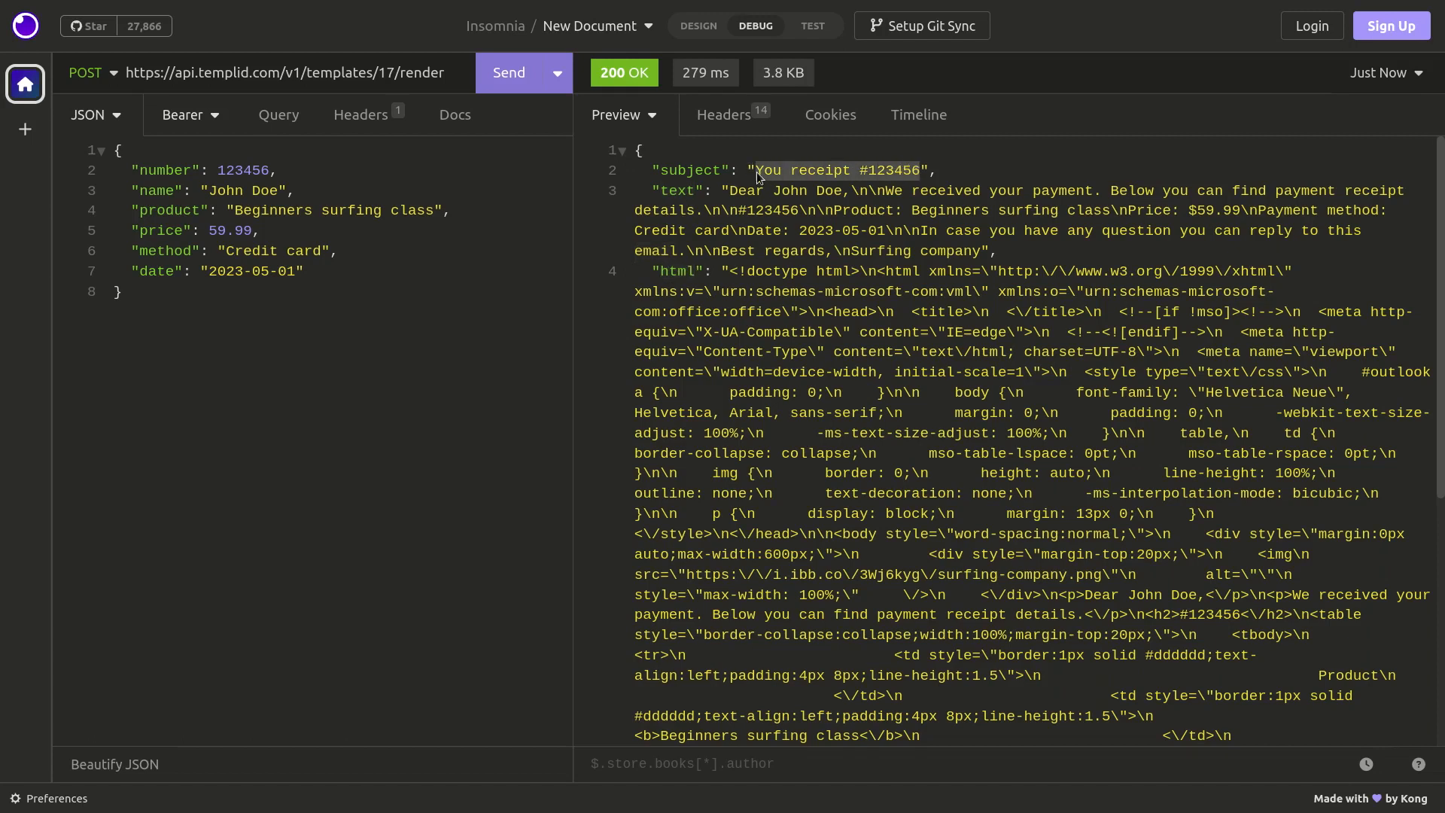
pyautogui.click(864, 170)
pyautogui.doubleClick(872, 170)
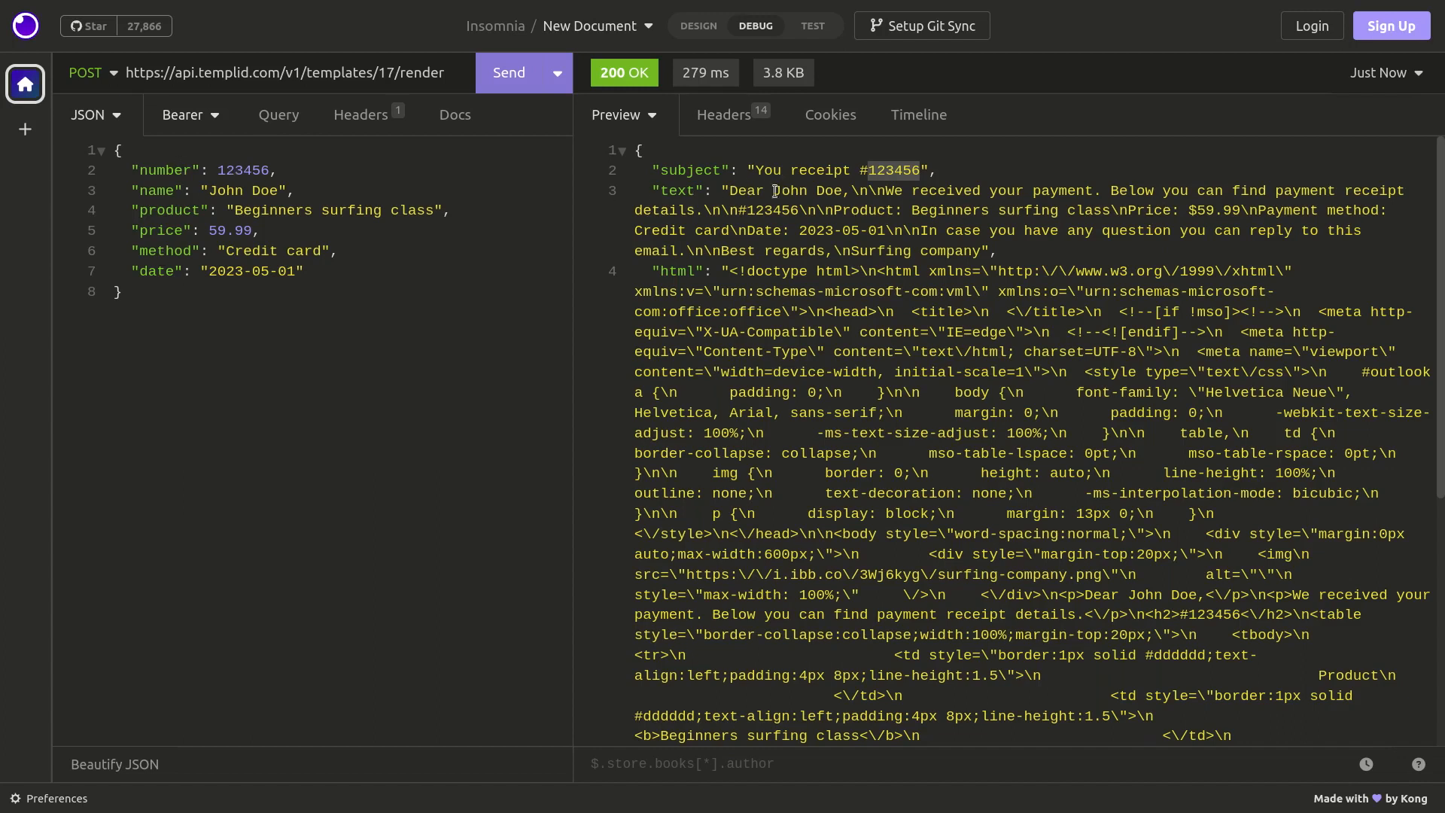
pyautogui.moveTo(773, 191); pyautogui.dragTo(843, 190)
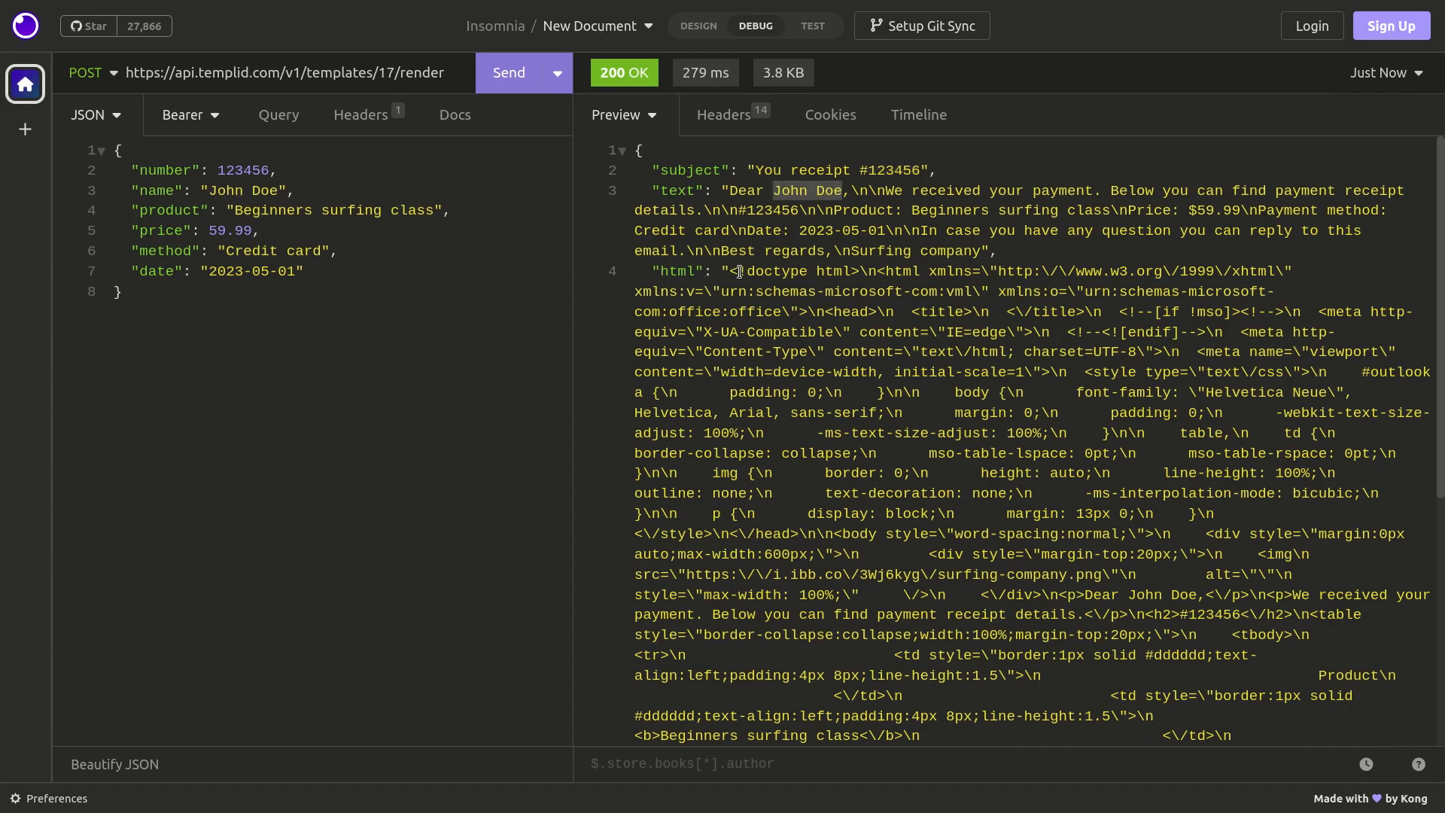
# Copy the entire html value from the response and paste it into FreeFormatter's JSON Escape / Unescape input.
pyautogui.click(730, 268)
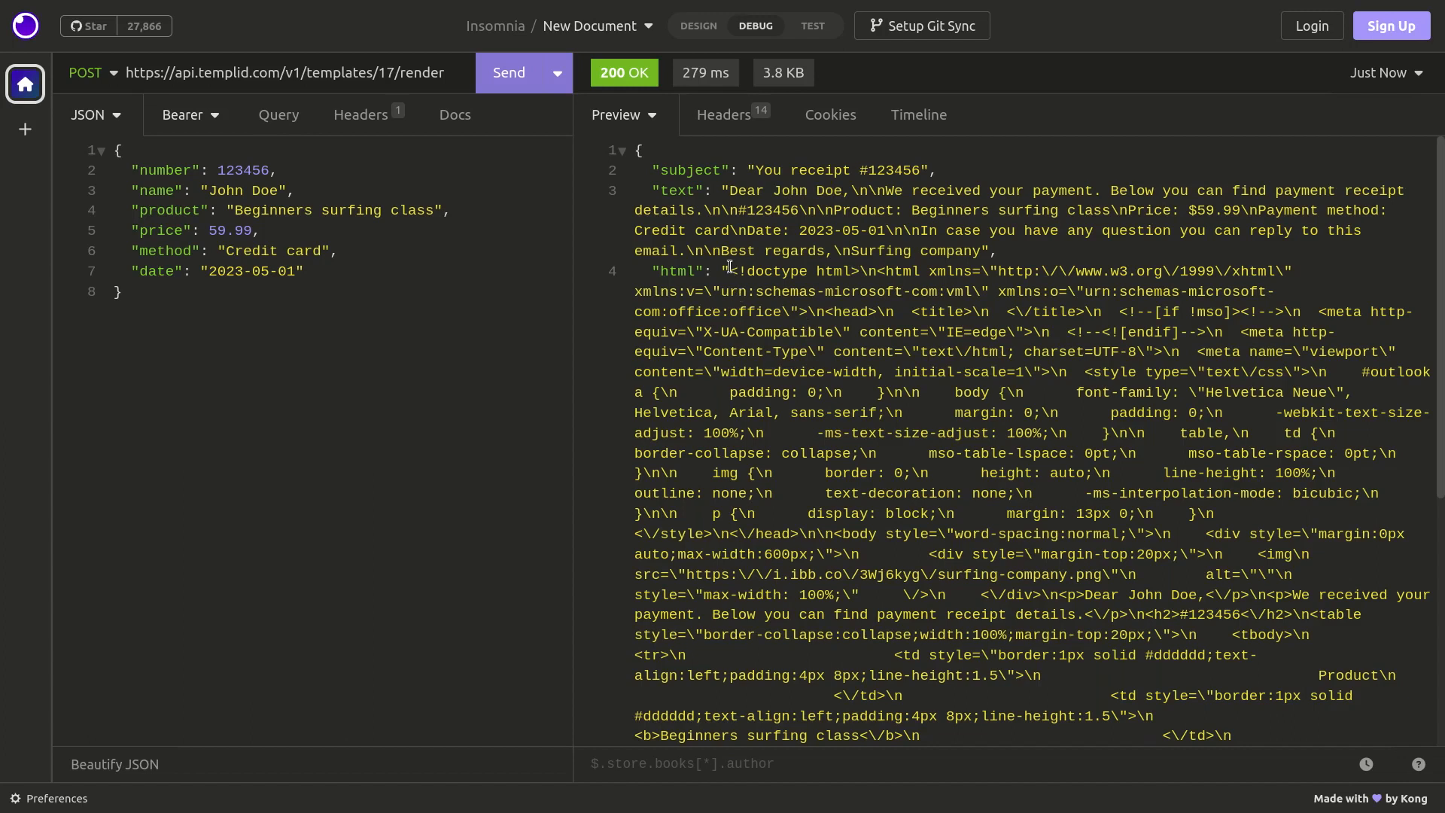
pyautogui.moveTo(730, 268); pyautogui.dragTo(739, 331)
pyautogui.scroll(-4, 730, 346)
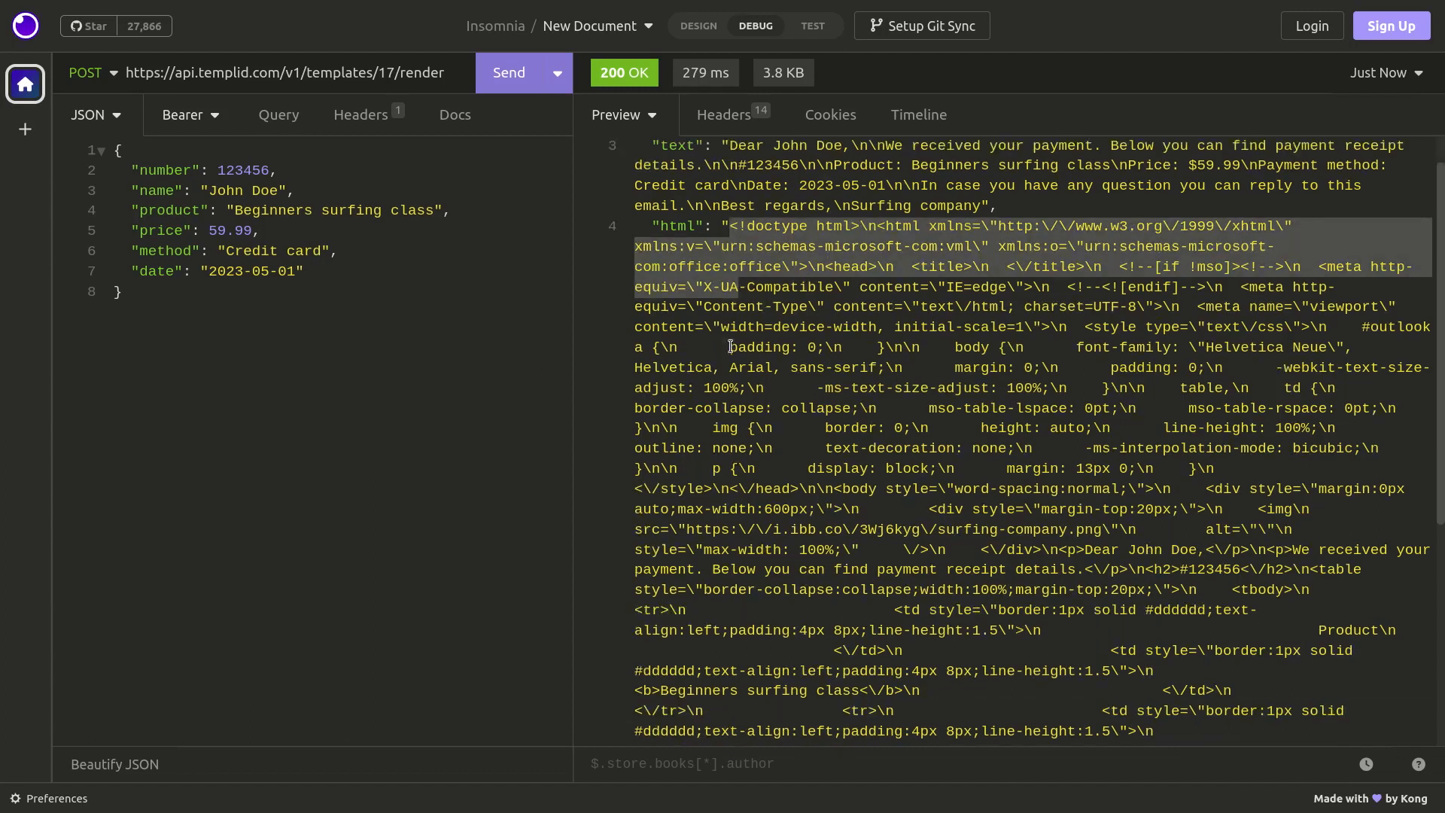
pyautogui.scroll(-2, 730, 346)
pyautogui.tripleClick(854, 555)
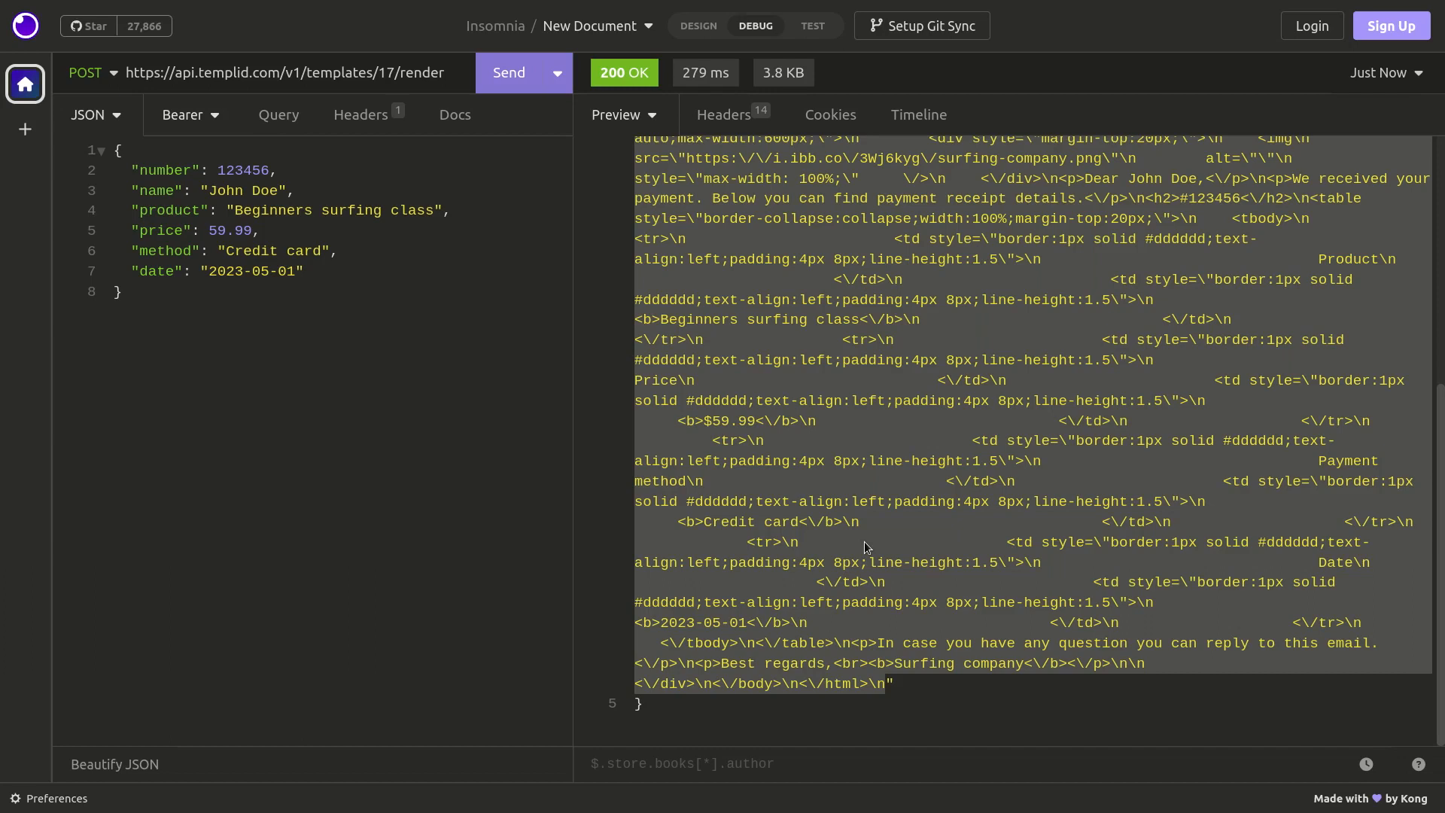
pyautogui.hotkey('alt', 'Tab')
pyautogui.click(788, 369)
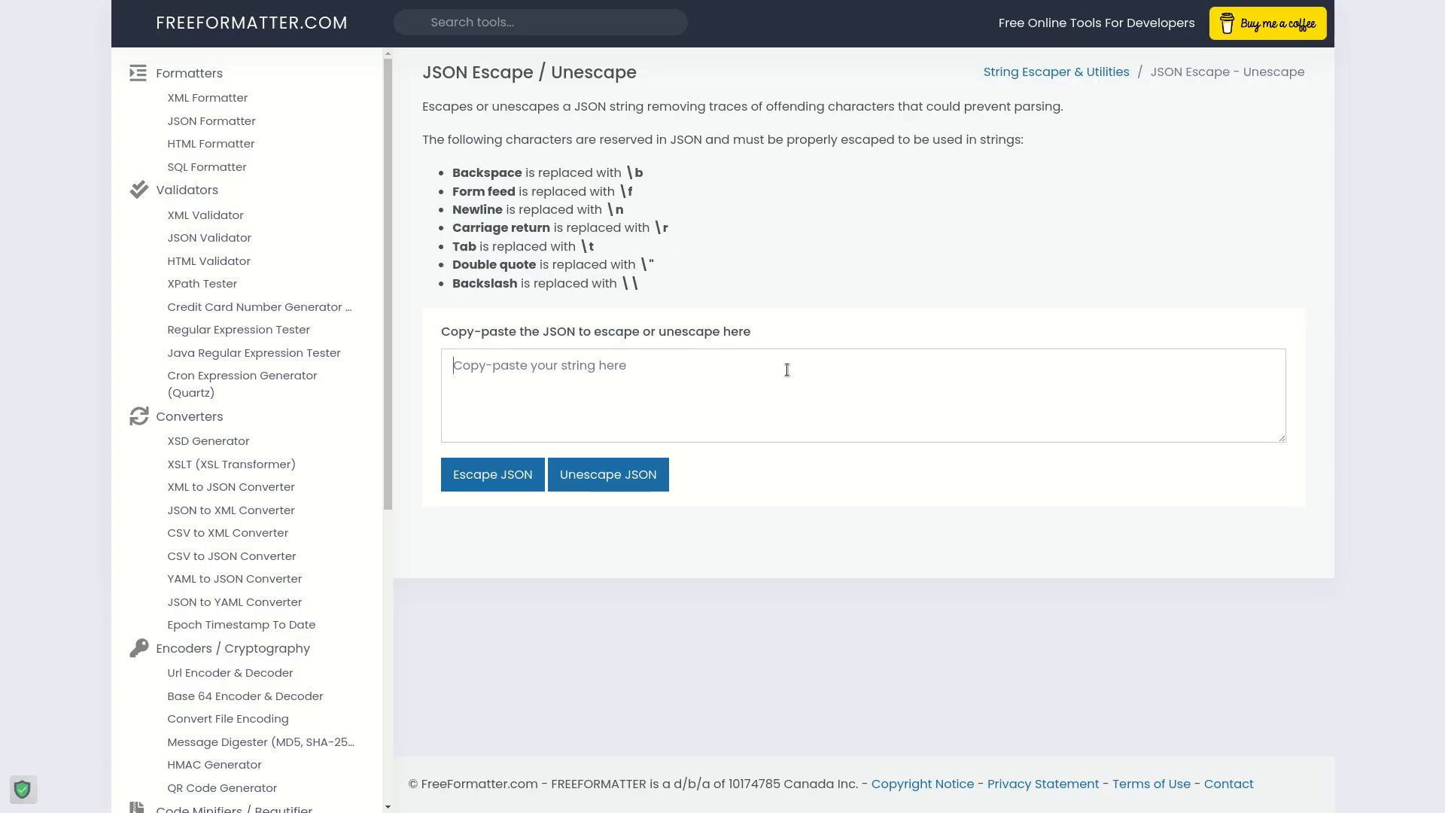
pyautogui.hotkey('ctrl', 'v')
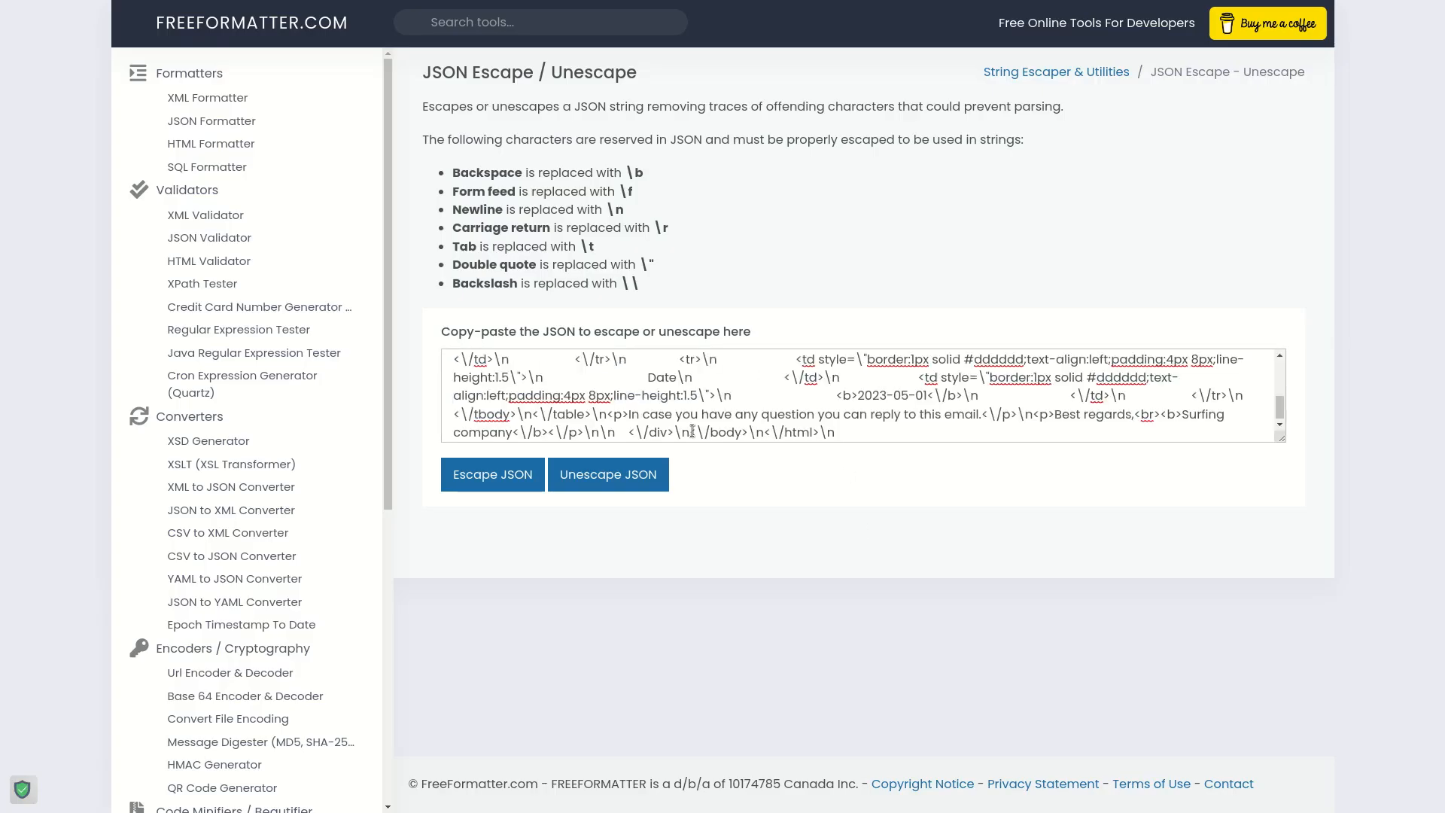
# Unescape the pasted JSON string.
pyautogui.moveTo(749, 429); pyautogui.dragTo(764, 430)
pyautogui.click(746, 433)
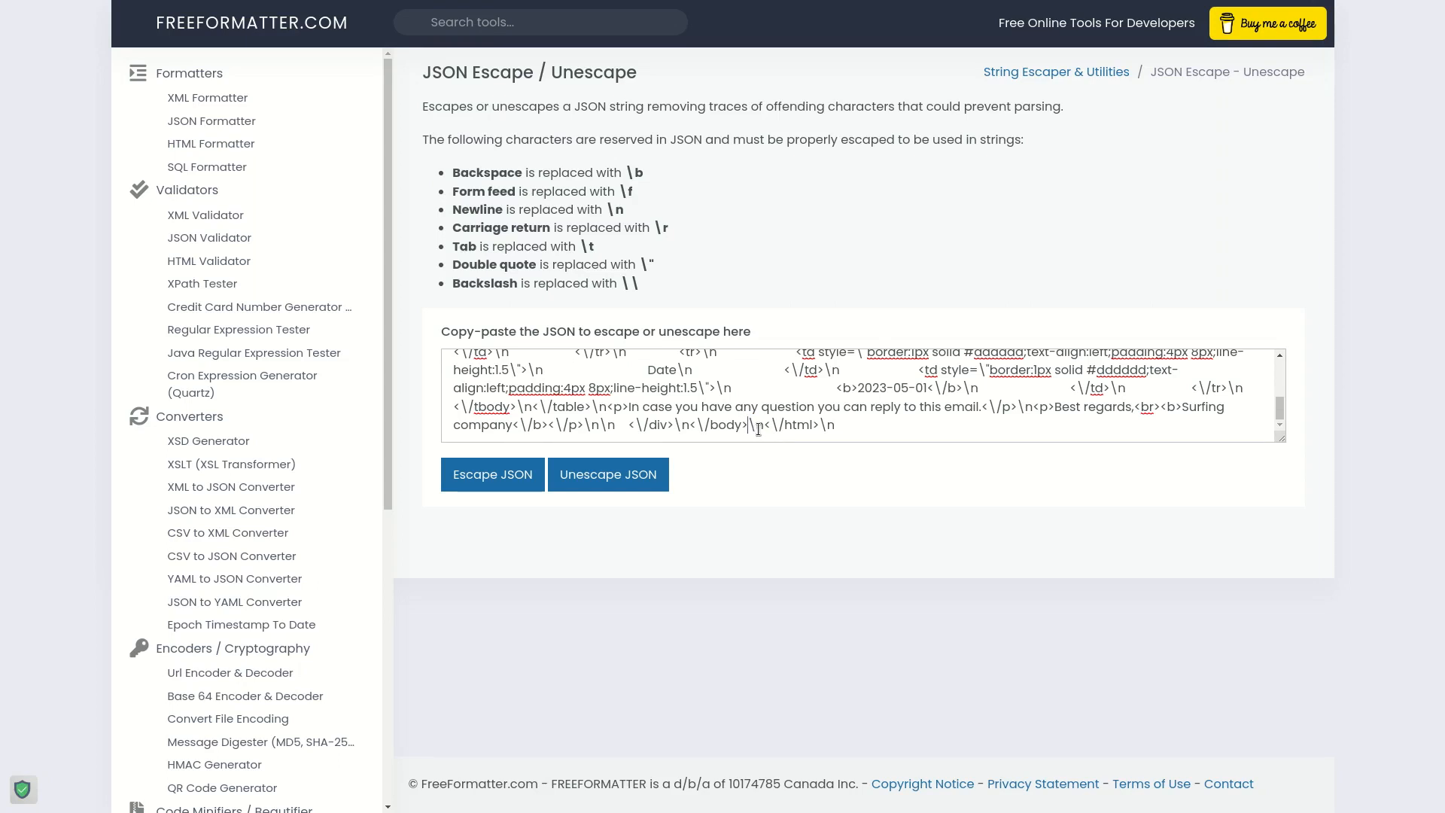
pyautogui.click(611, 472)
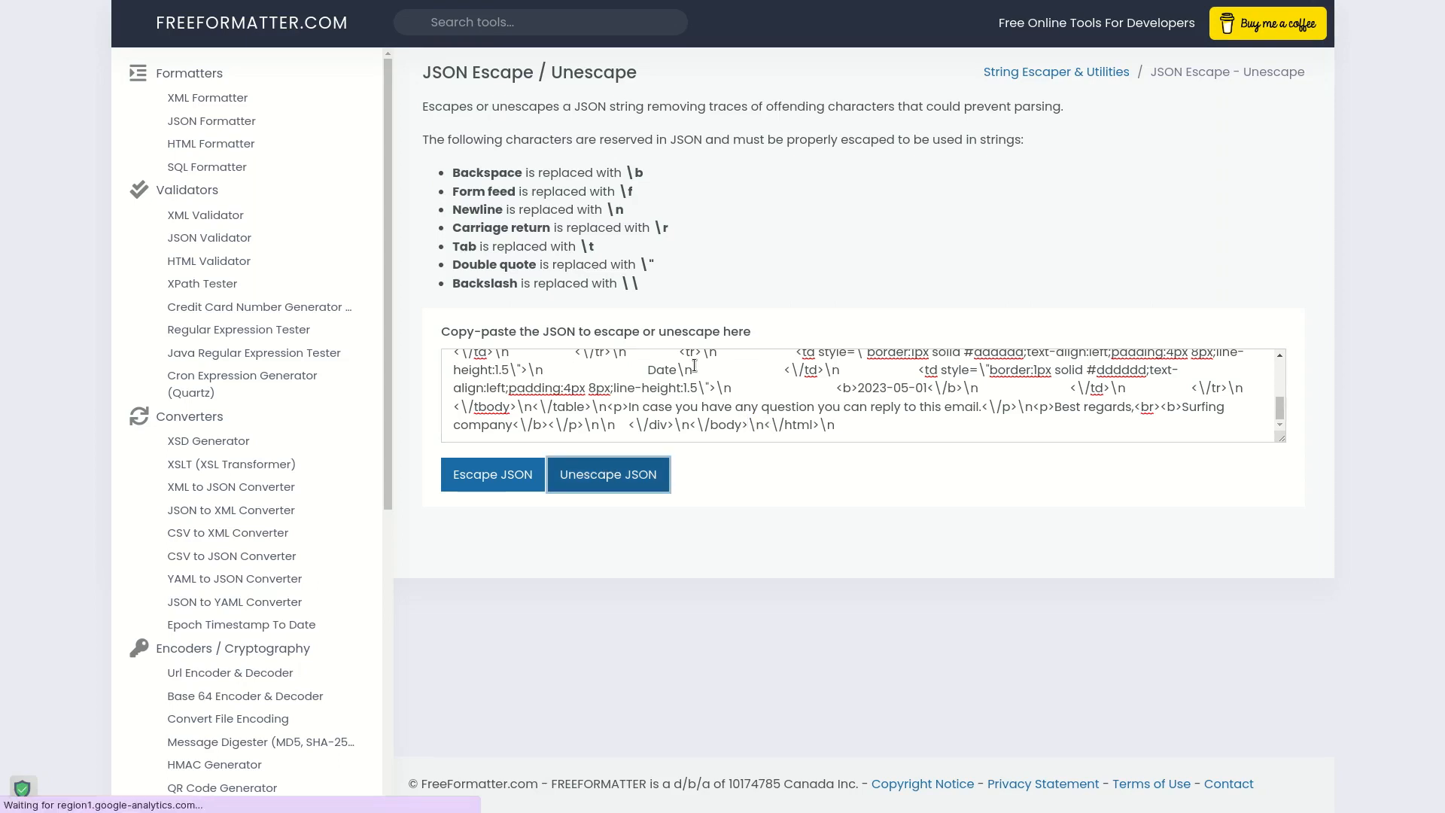
# Copy the unescaped HTML and paste it into HTML Online Viewer in place of the placeholder text.
pyautogui.scroll(-2, 1122, 459)
pyautogui.click(1181, 433)
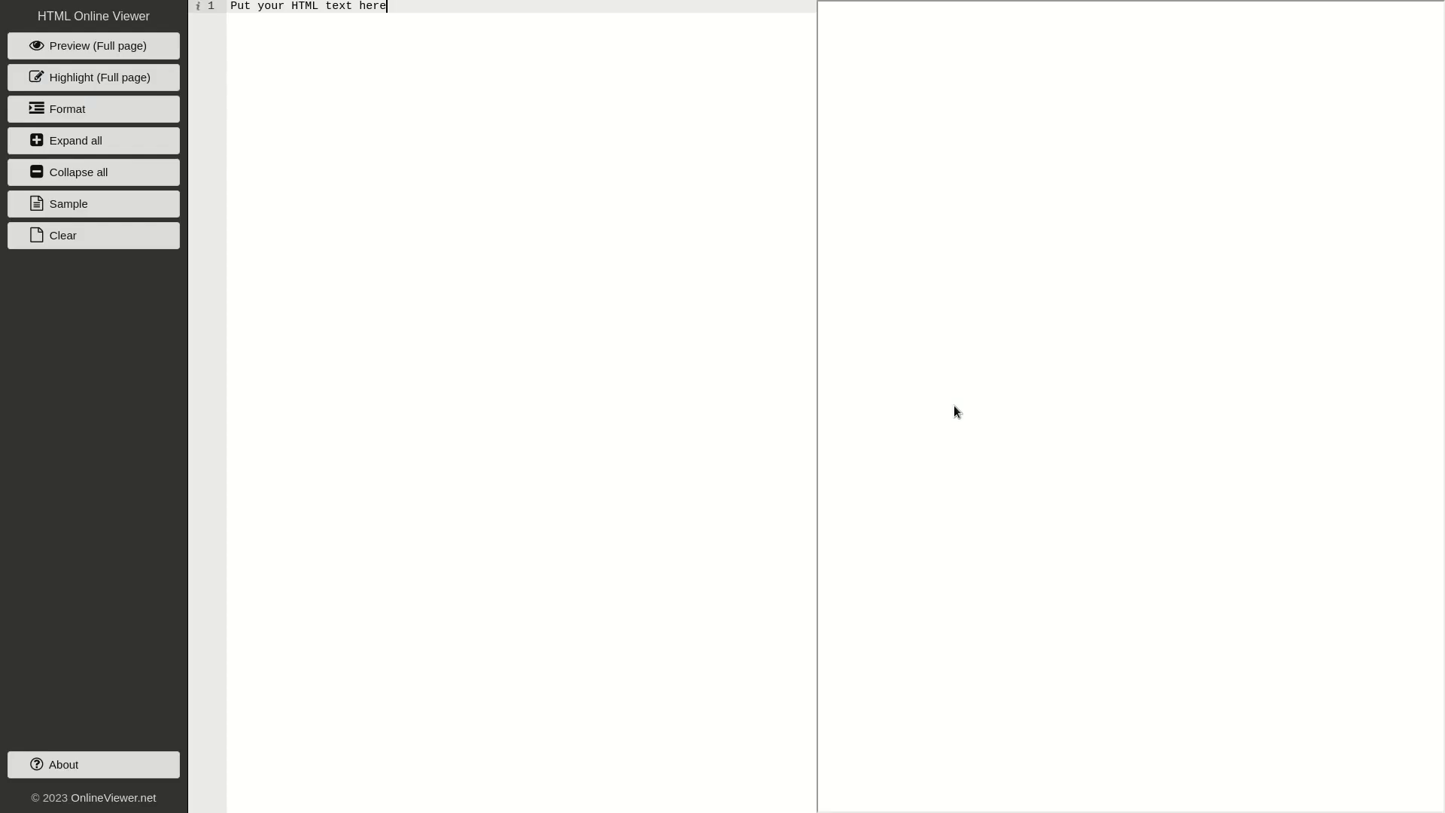
pyautogui.hotkey('ctrl', 'a')
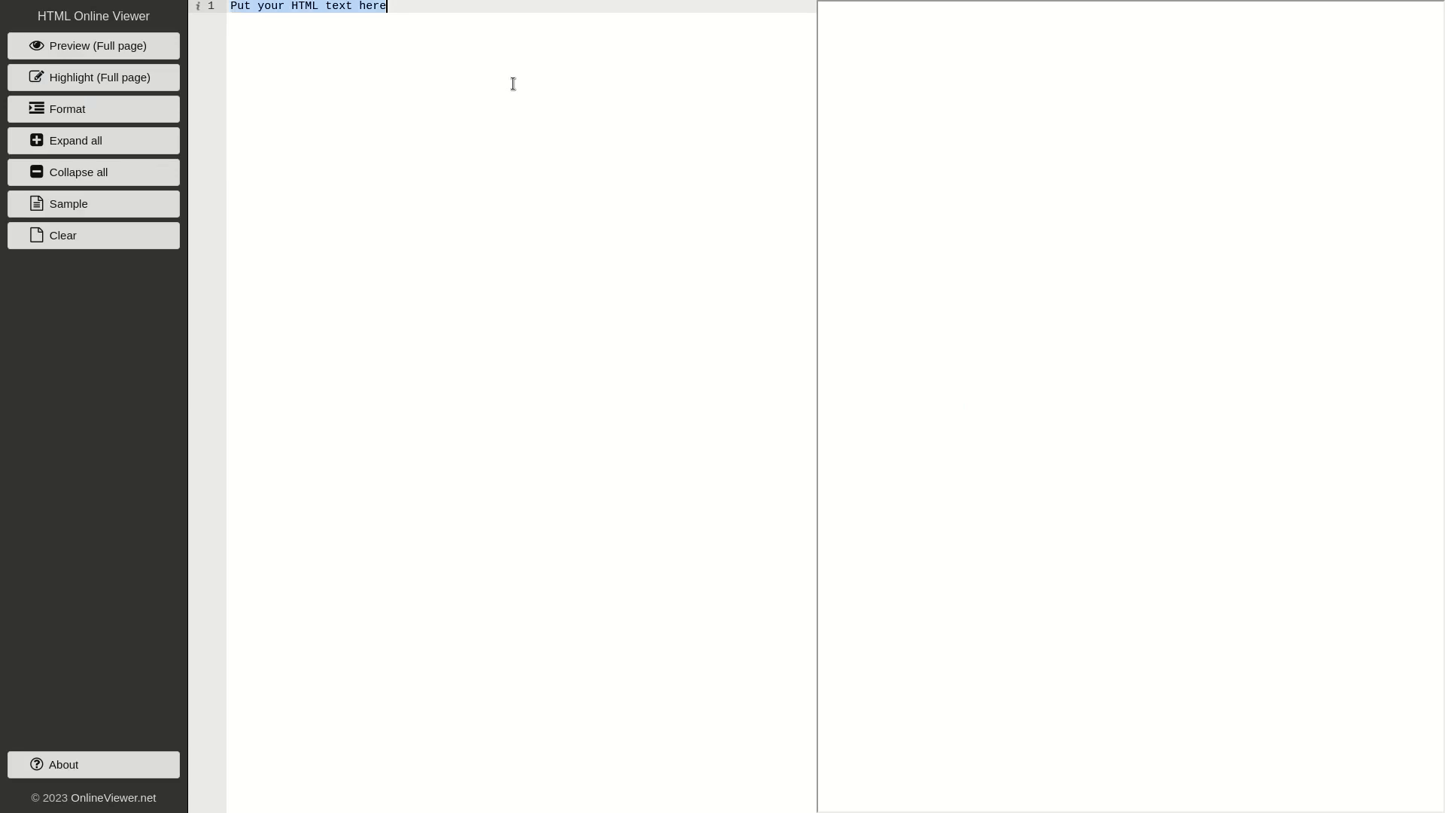
pyautogui.hotkey('ctrl', 'v')
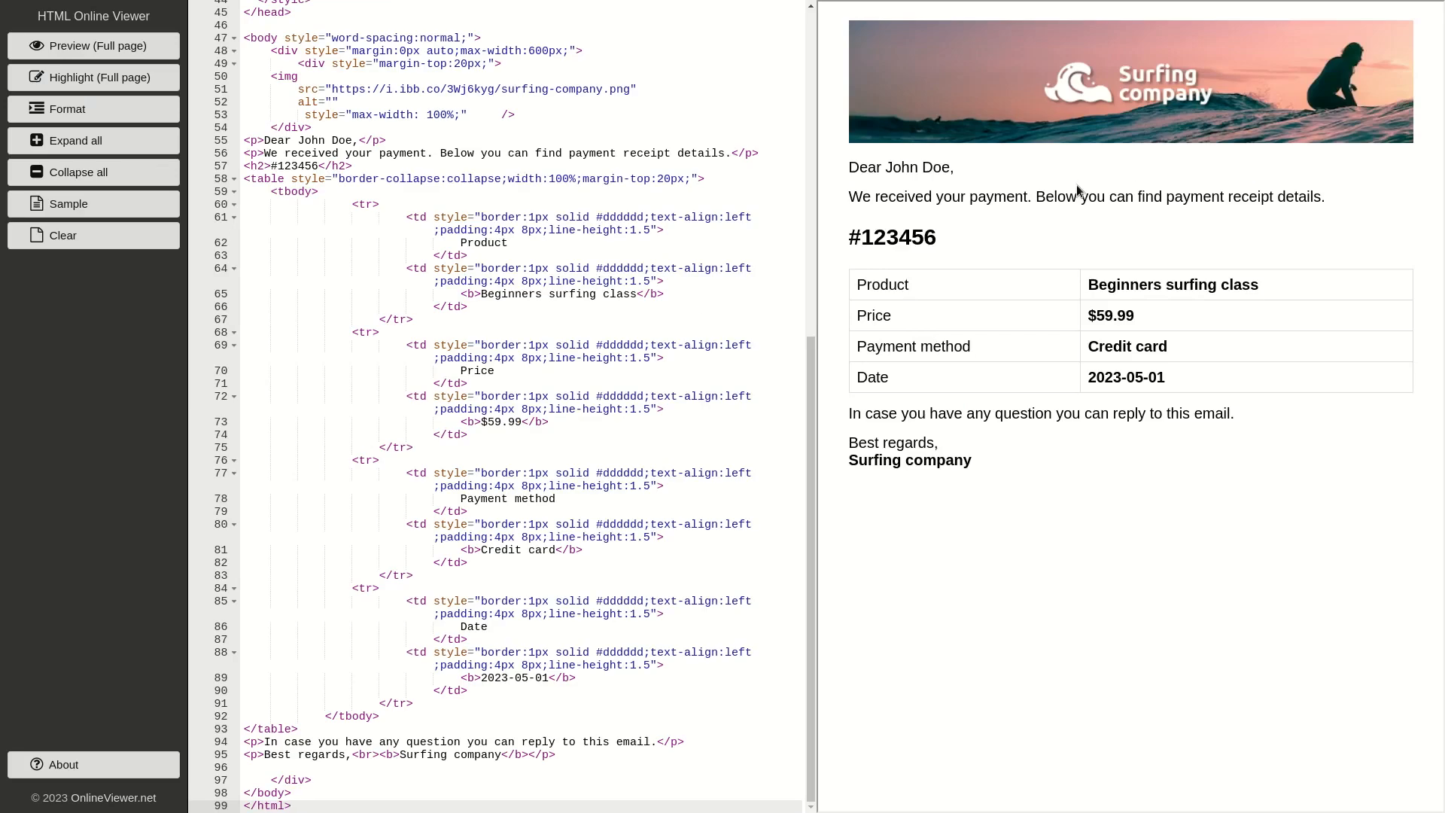